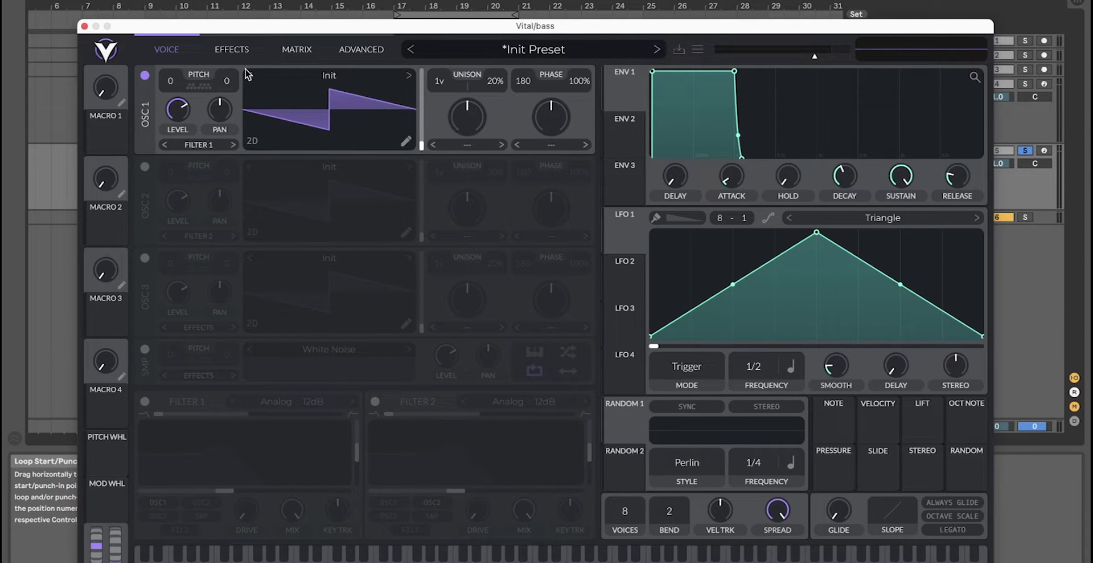
left_click(145, 402)
mouse_move(226, 491)
left_mouse_down()
mouse_move(241, 494)
mouse_move(226, 496)
left_mouse_up()
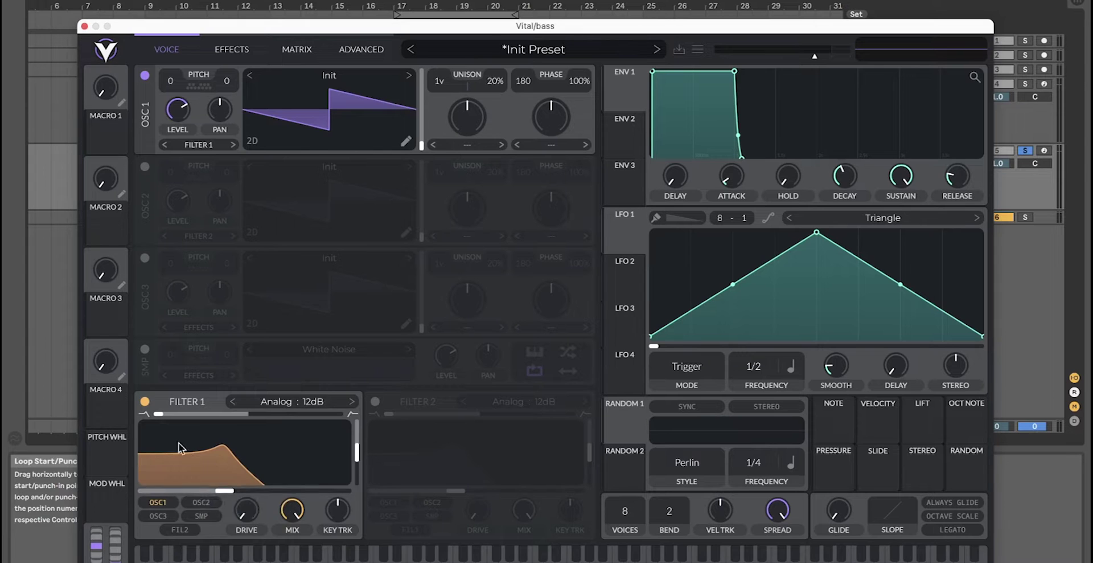
left_click(196, 403)
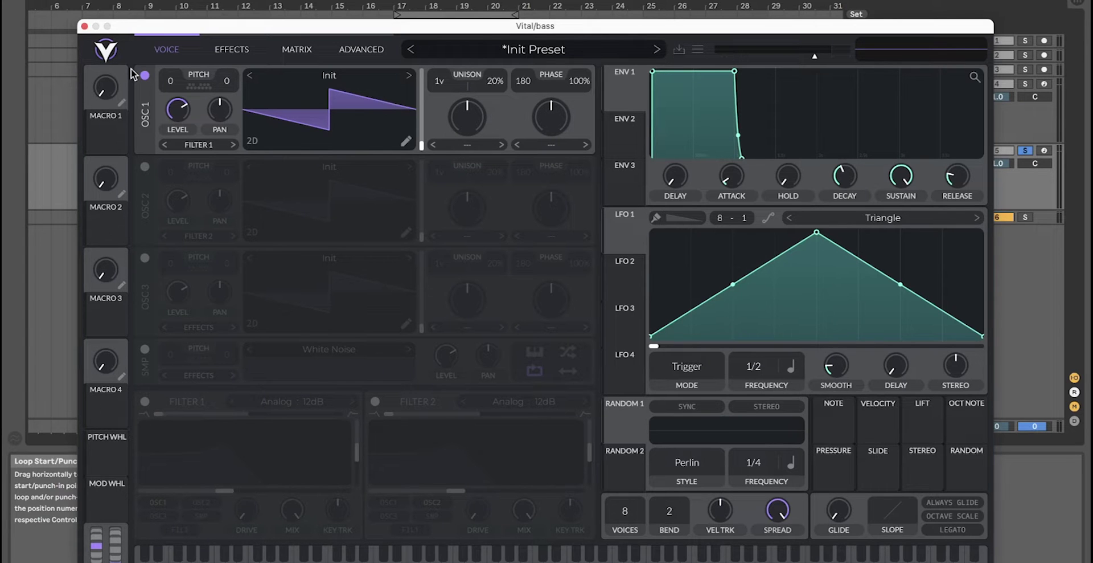
left_click(85, 26)
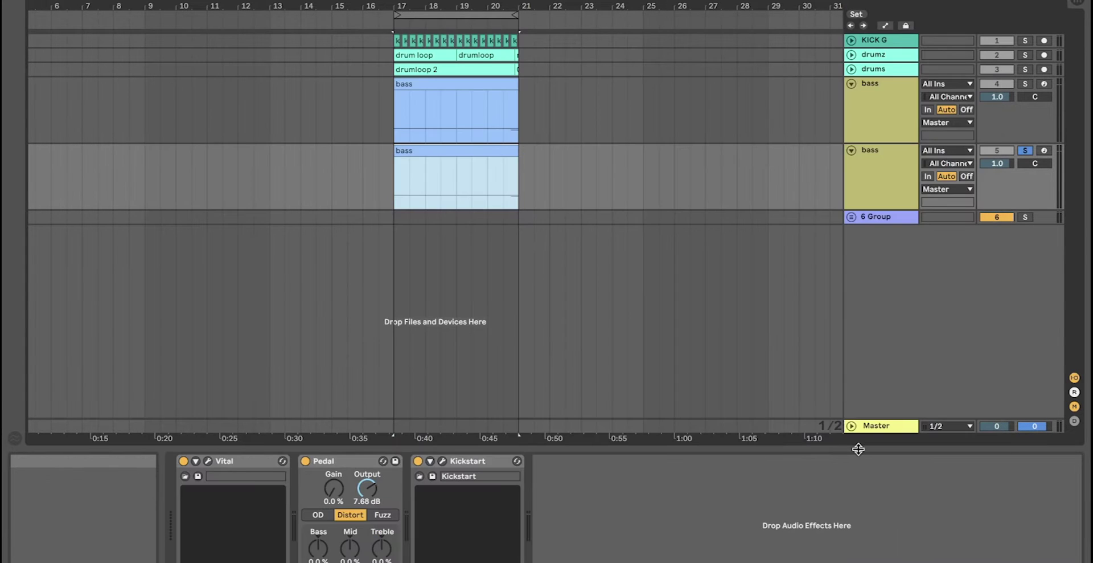
left_click(884, 118)
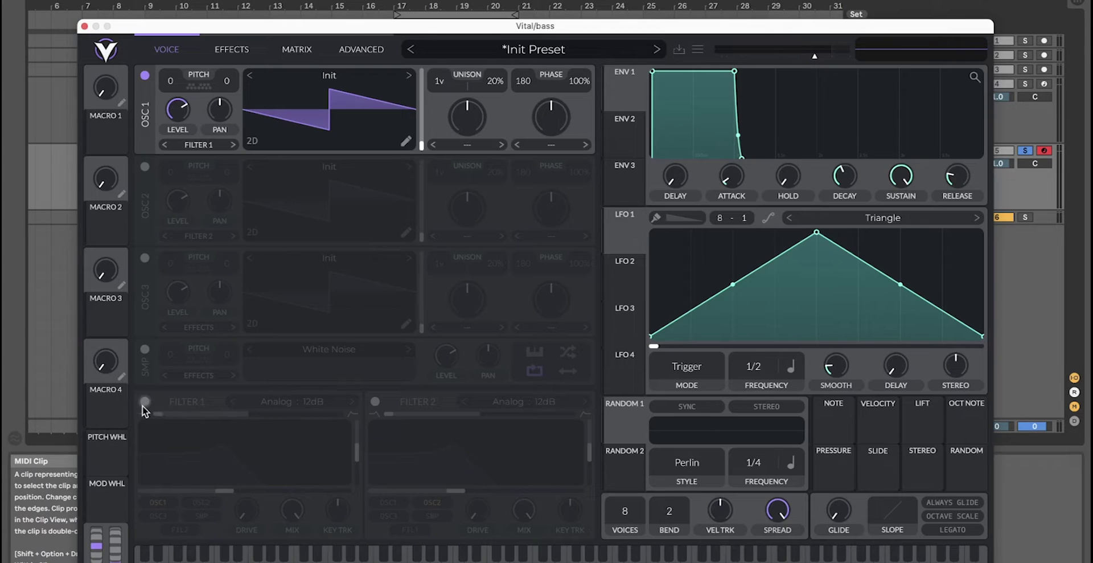
left_click(145, 402)
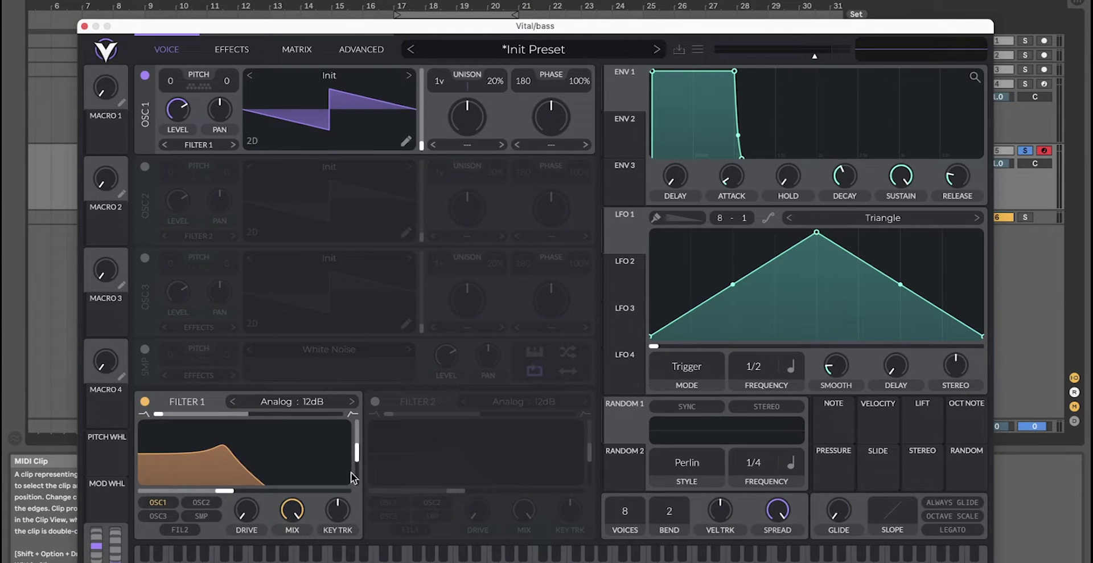
left_click_drag(358, 460, 357, 429)
left_click_drag(218, 497, 242, 491)
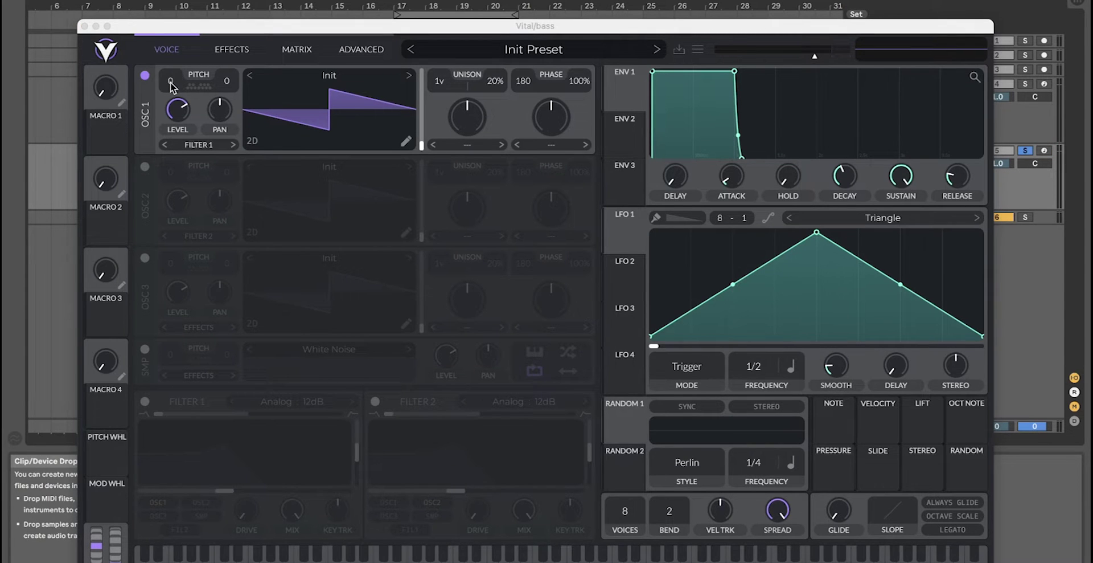
Set oscillator 1's transposition to -24 semitones and its phase randomization to 0%
left_click(170, 85, "shift")
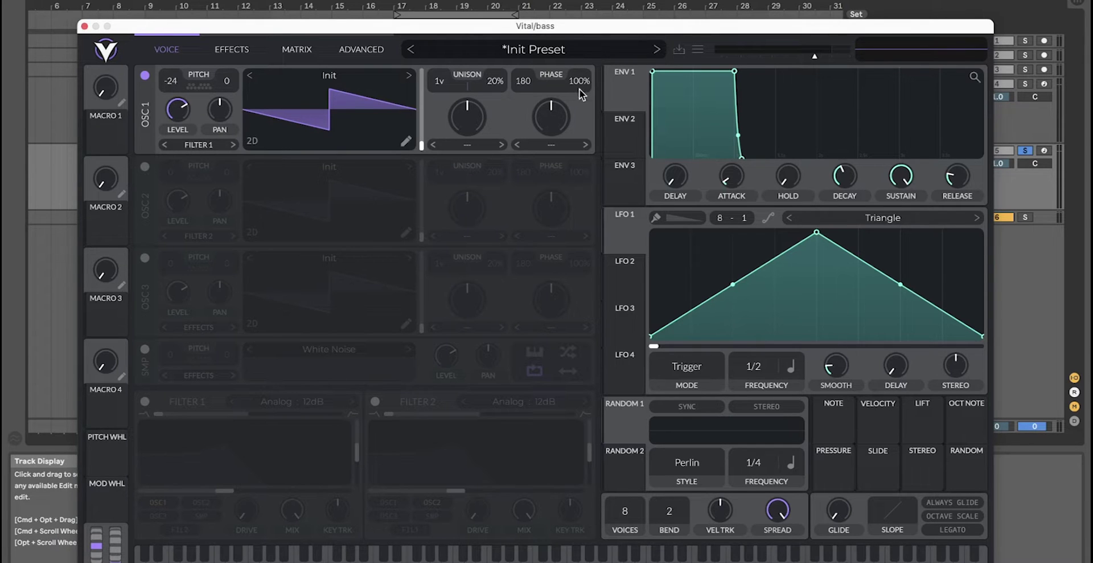
left_click_drag(576, 154, 578, 177)
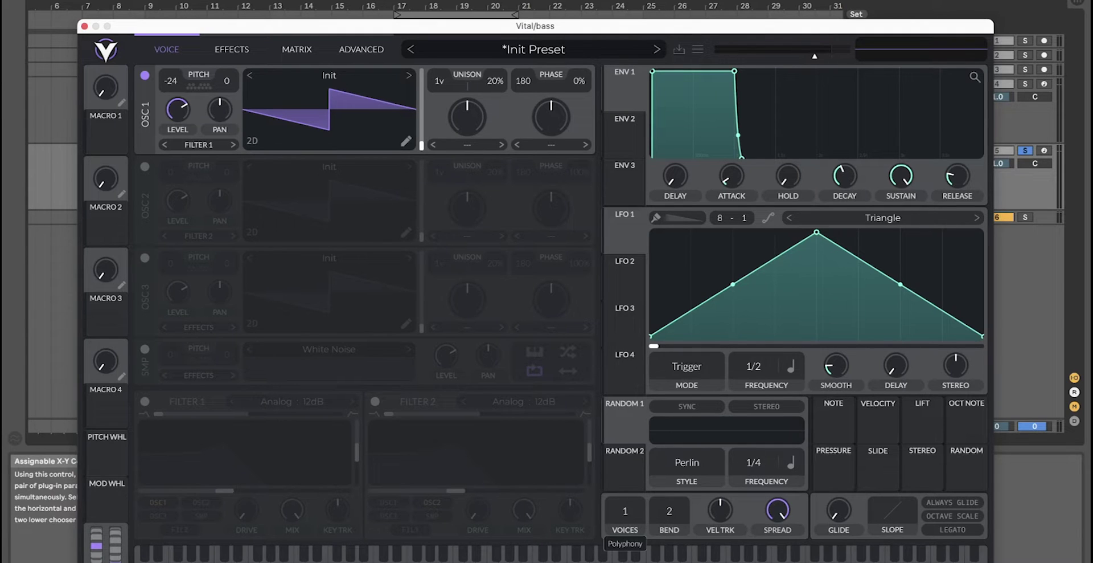
Arm the soloed bass track for recording and limit the synth's polyphony to 1 voice
left_click(1044, 151)
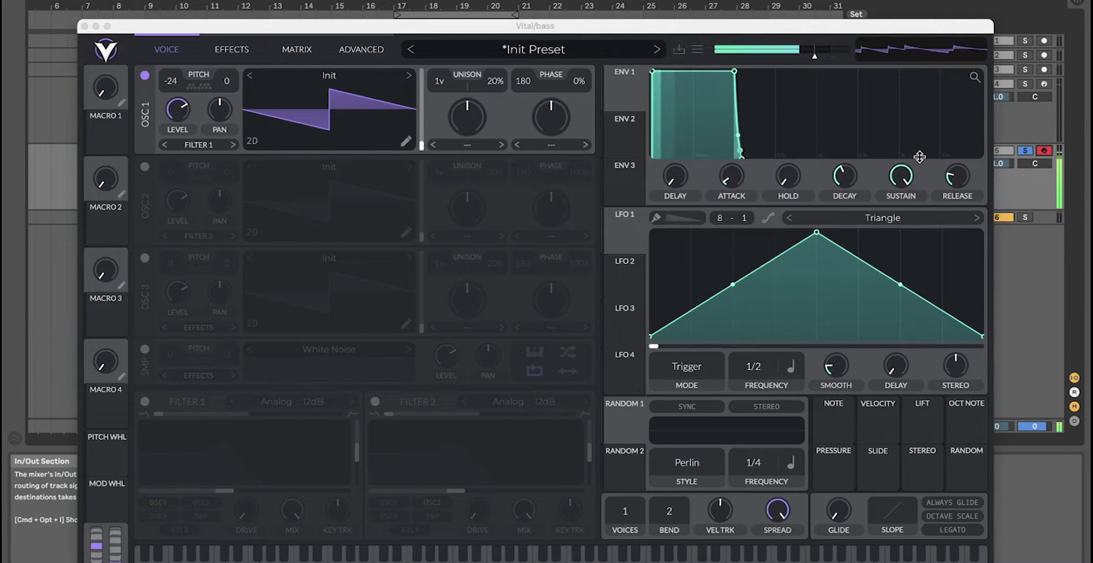
double_click(634, 505)
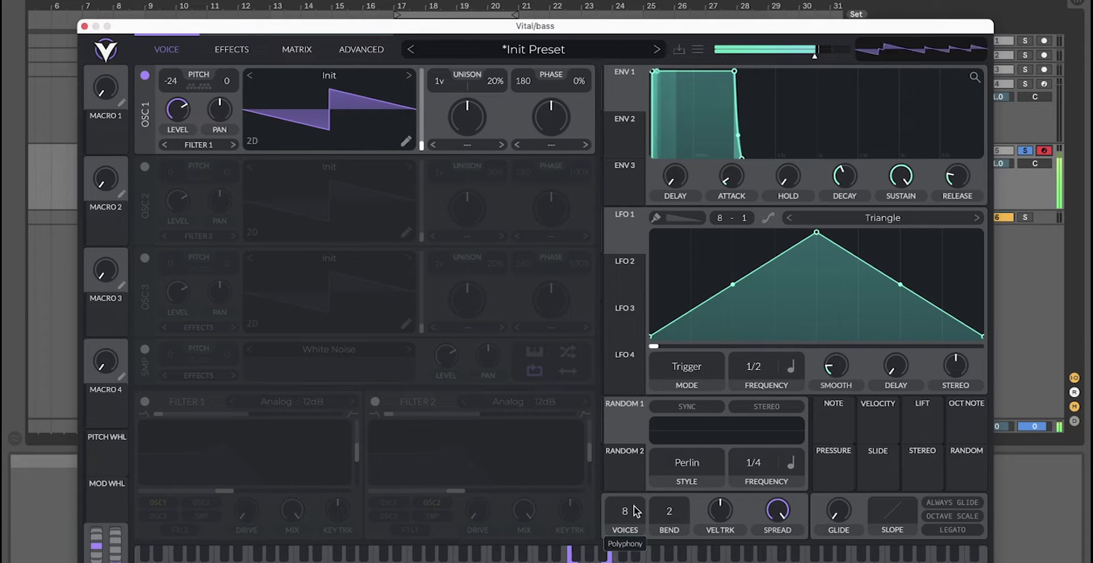
left_click_drag(634, 504, 634, 518)
Enable Filter 1 with the Ladder 12dB model, then raise its resonance and set its drive to maximum
left_click(145, 402)
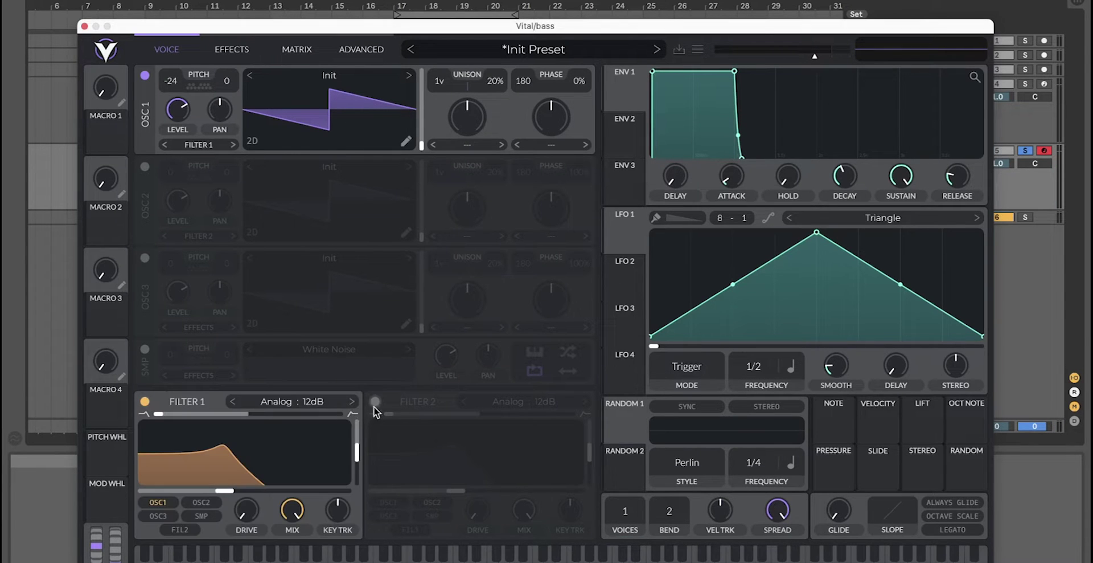
left_click(311, 402)
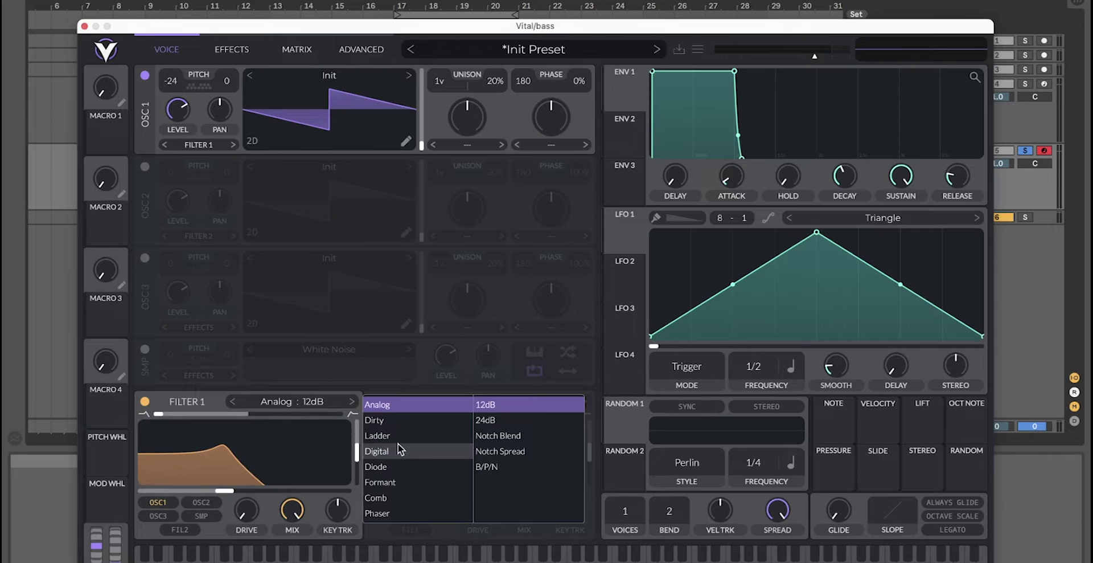
left_click(508, 404)
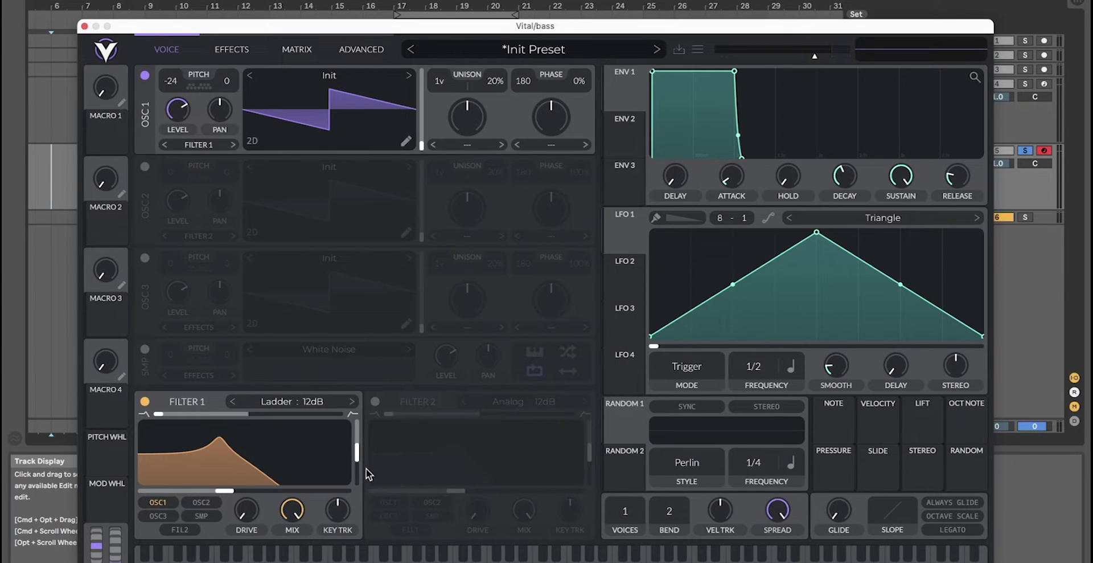
left_click_drag(358, 458, 358, 435)
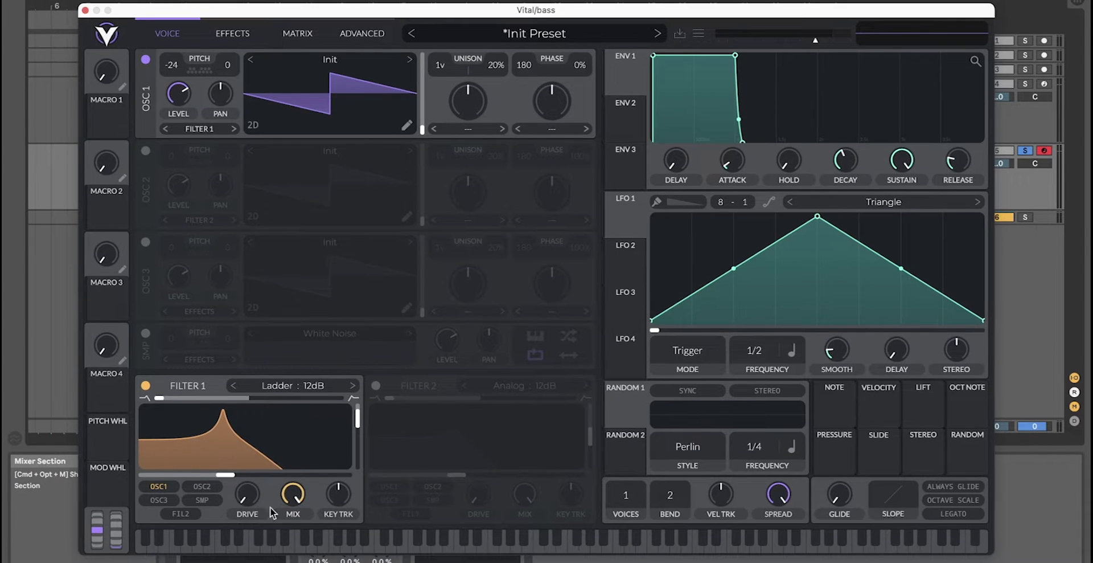
mouse_move(246, 497)
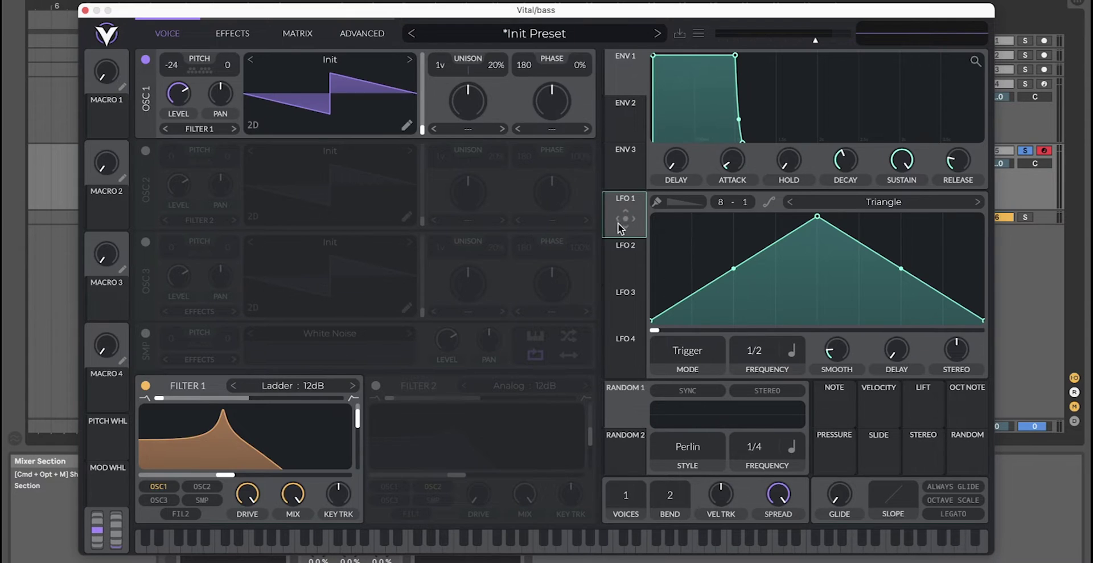
Modulate Filter 1's cutoff with LFO 1 and paint falling saw ramps over parts of the LFO's triangle shape
left_click_drag(618, 223, 245, 459)
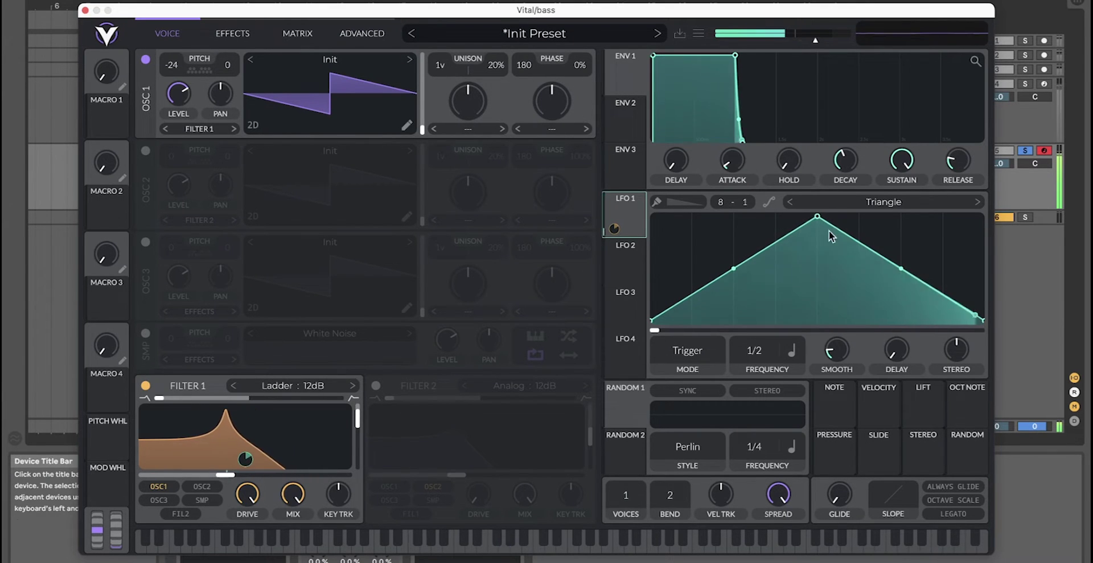
left_click_drag(818, 218, 651, 217)
left_click(657, 202)
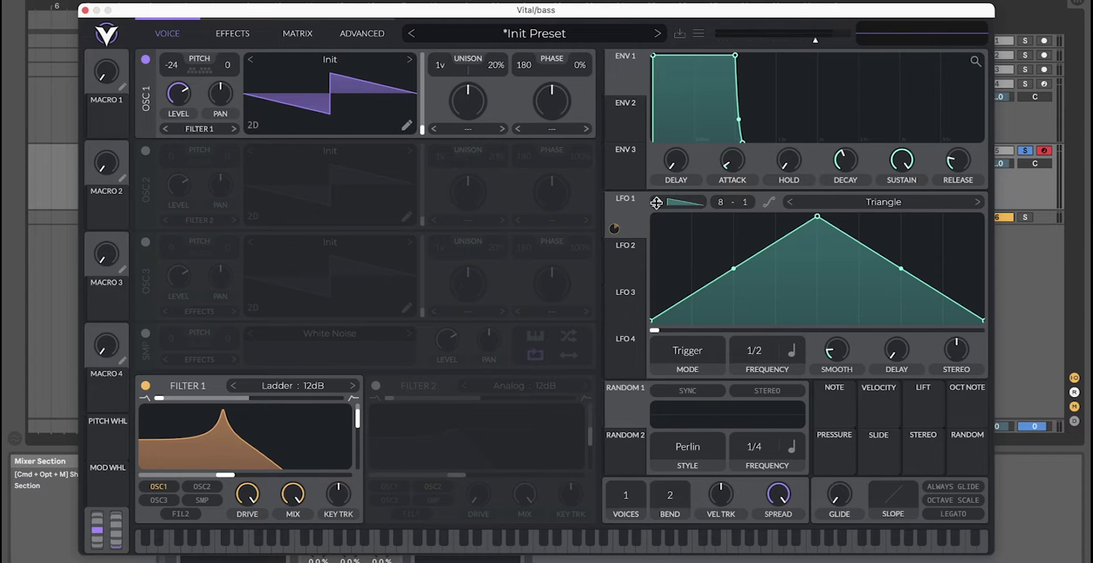
left_click_drag(675, 224, 667, 163)
mouse_move(696, 222)
left_mouse_down()
mouse_move(700, 196)
mouse_move(775, 212)
left_mouse_up()
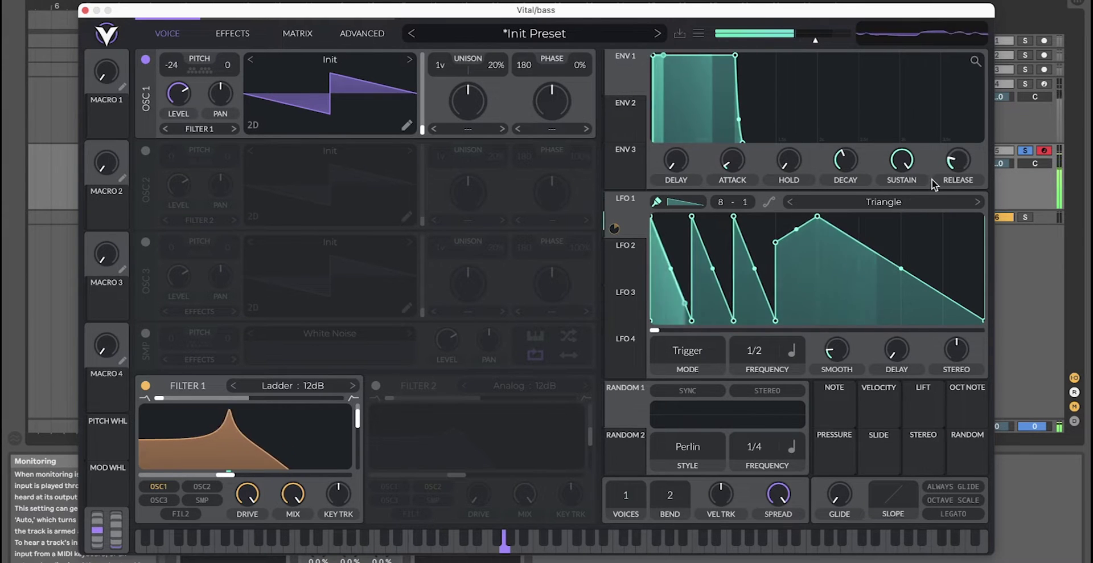
left_click(905, 237)
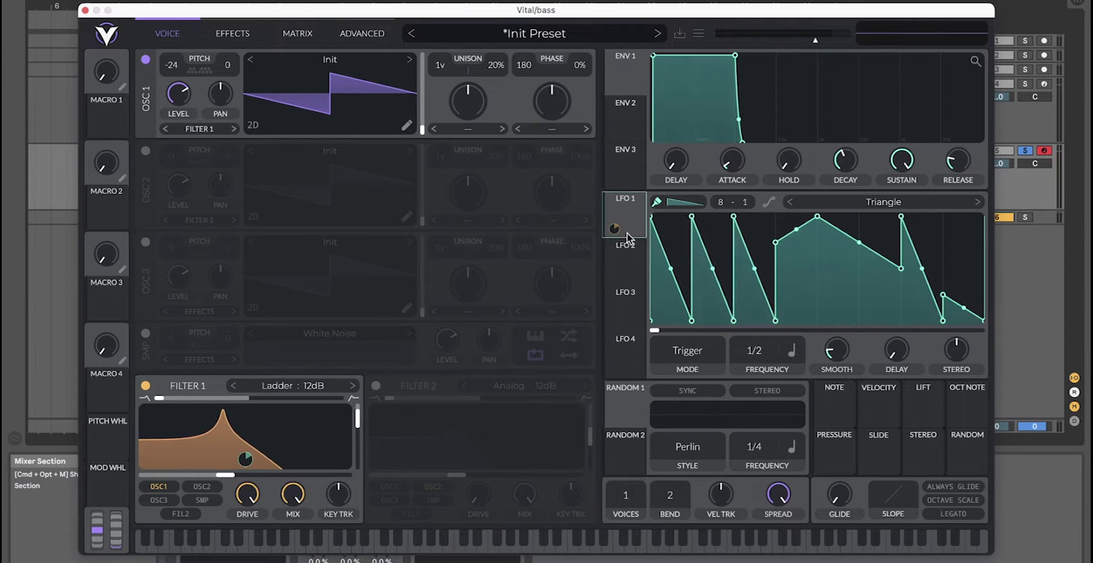
mouse_move(615, 230)
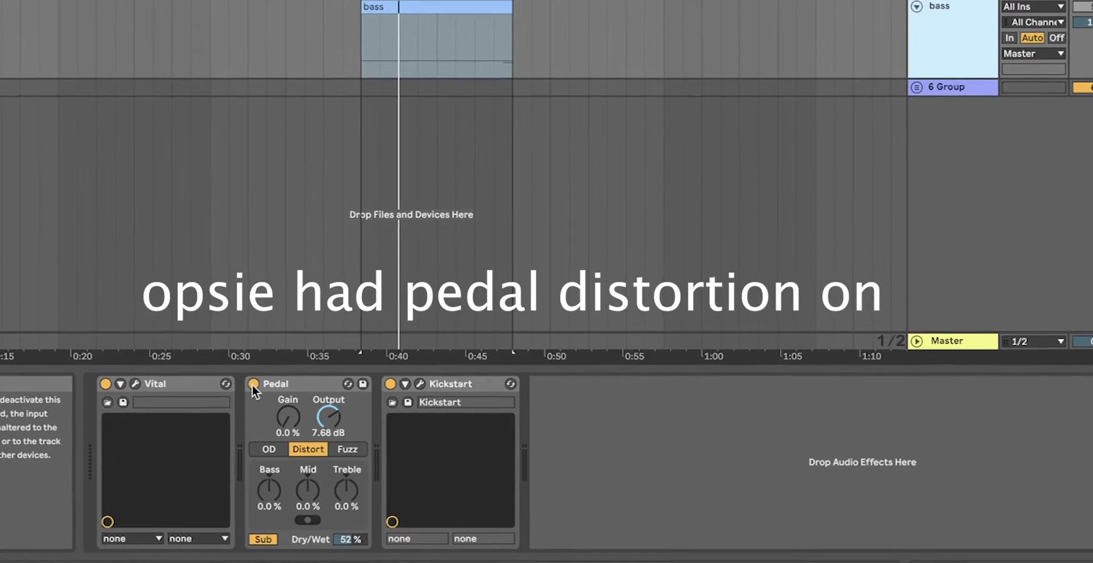
Bypass the Pedal distortion on the soloed bass track and raise the synth's output volume to about 4.4 dB
left_click(256, 381)
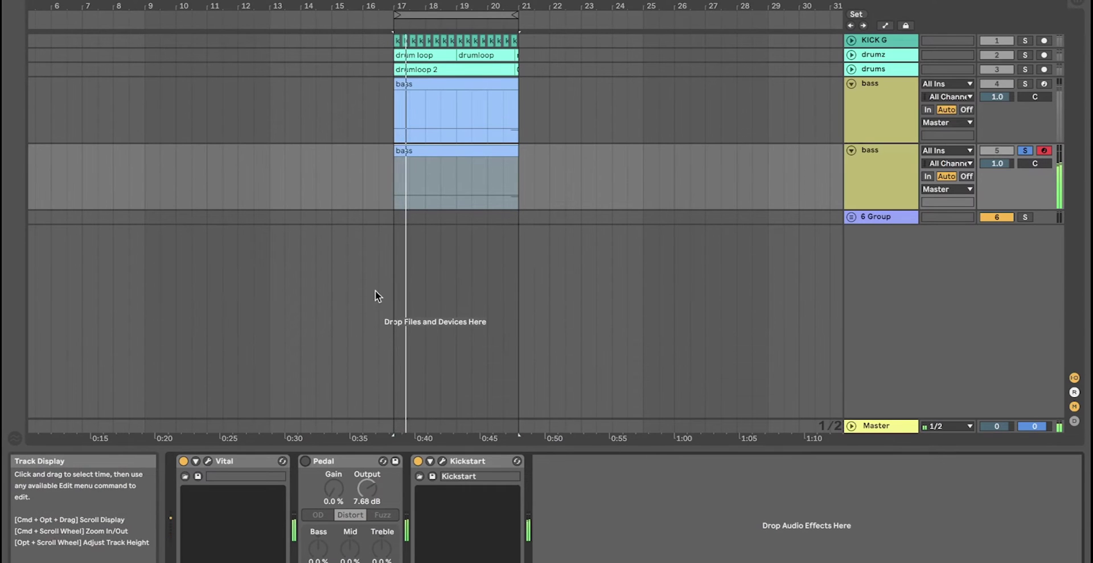
left_click(456, 150)
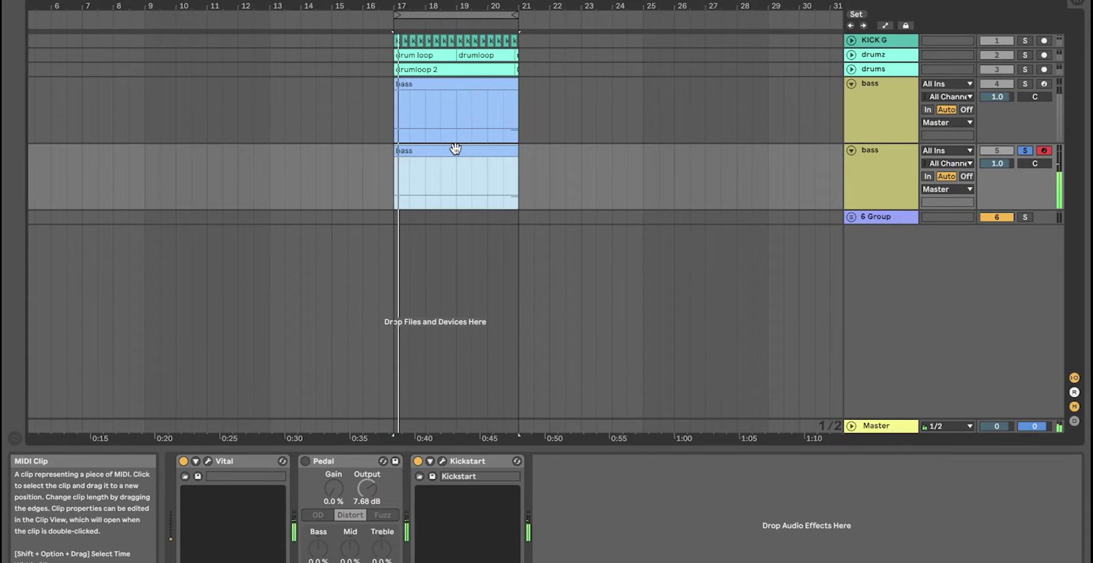
left_click(207, 461)
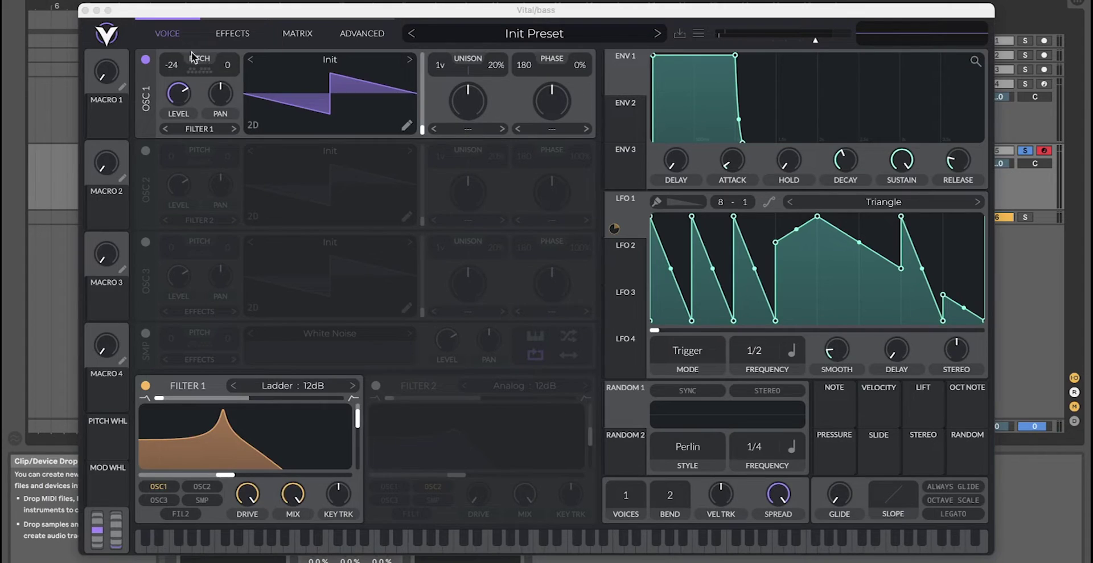
left_click(814, 41)
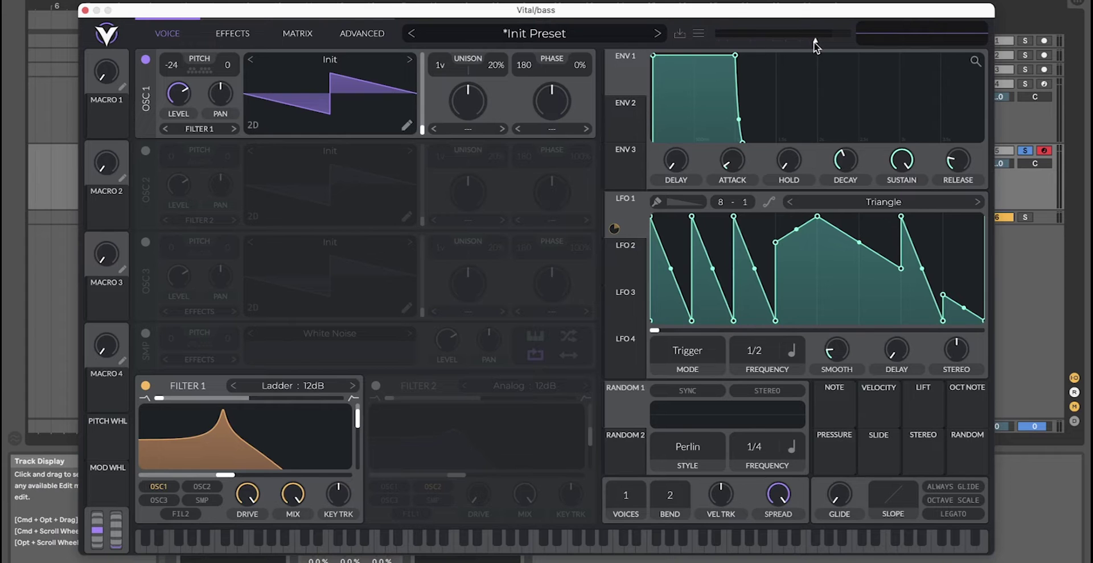
left_click_drag(831, 39, 849, 40)
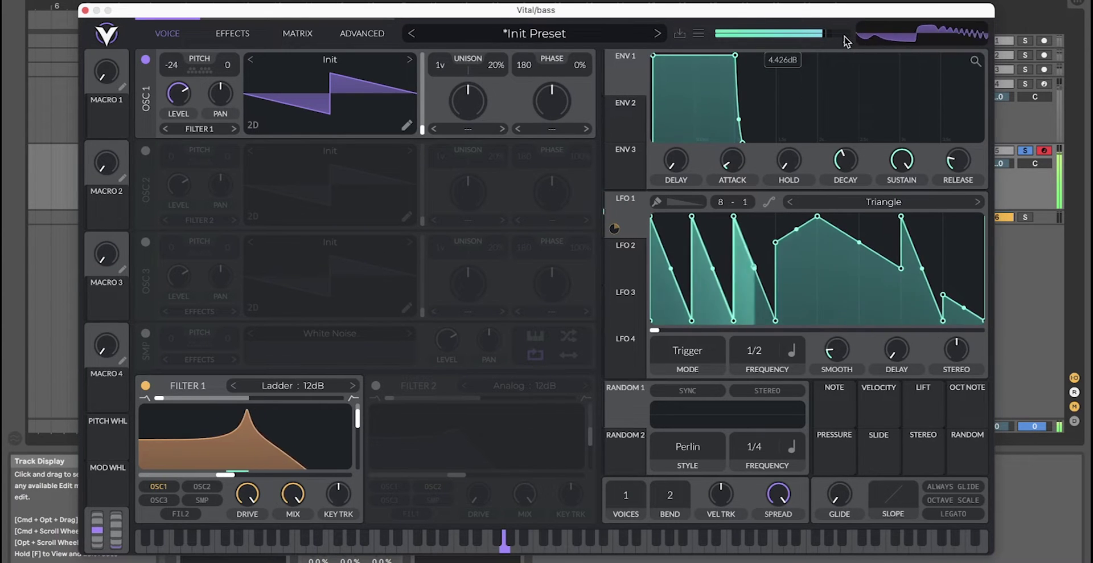
Enable the Chorus effect and lower its mix to about 8%
left_click(235, 34)
left_click(145, 61)
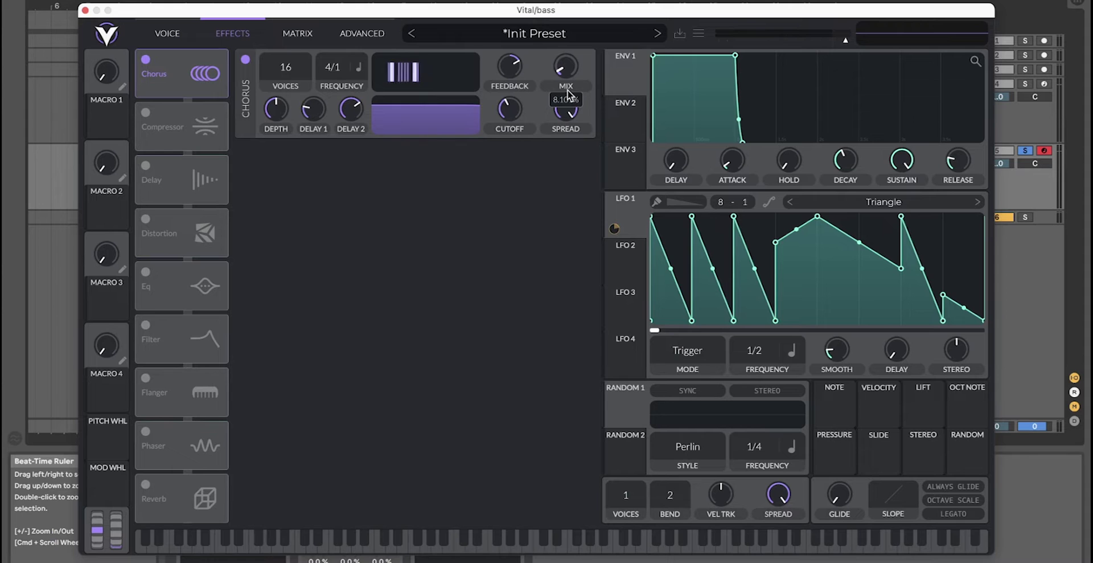
left_click_drag(565, 69, 565, 74)
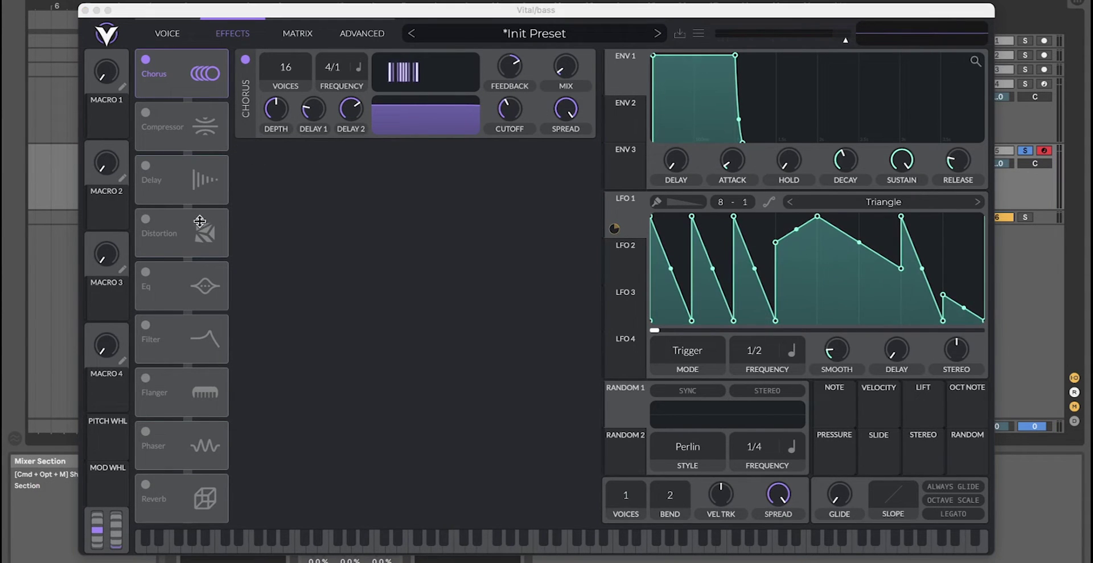
Enable the Filter effect with the Ladder 12dB model and raise its resonance to about 91%
left_click(149, 324)
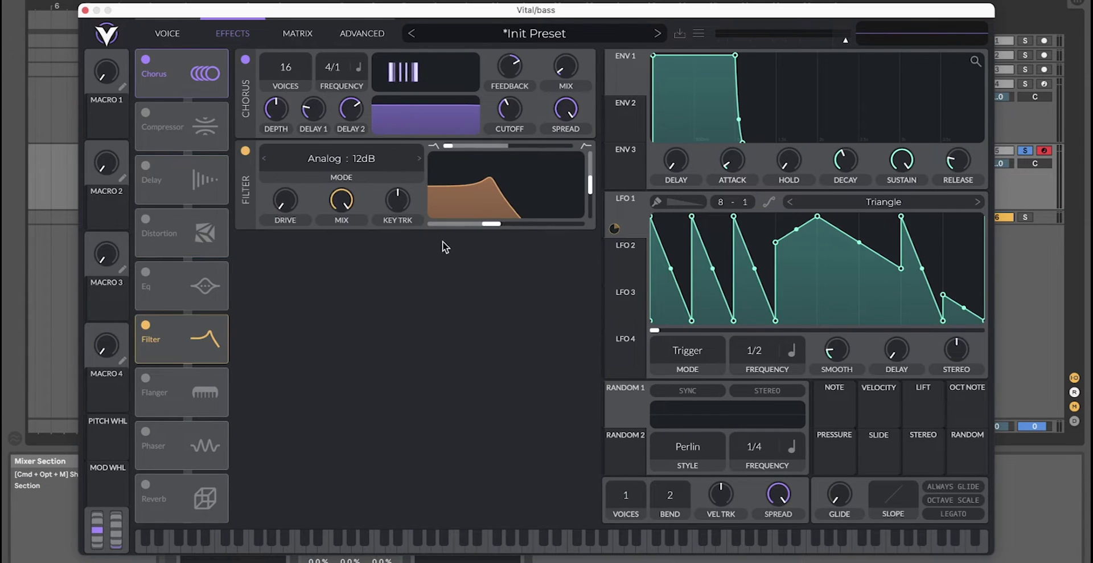
left_click(285, 165)
left_click(267, 224)
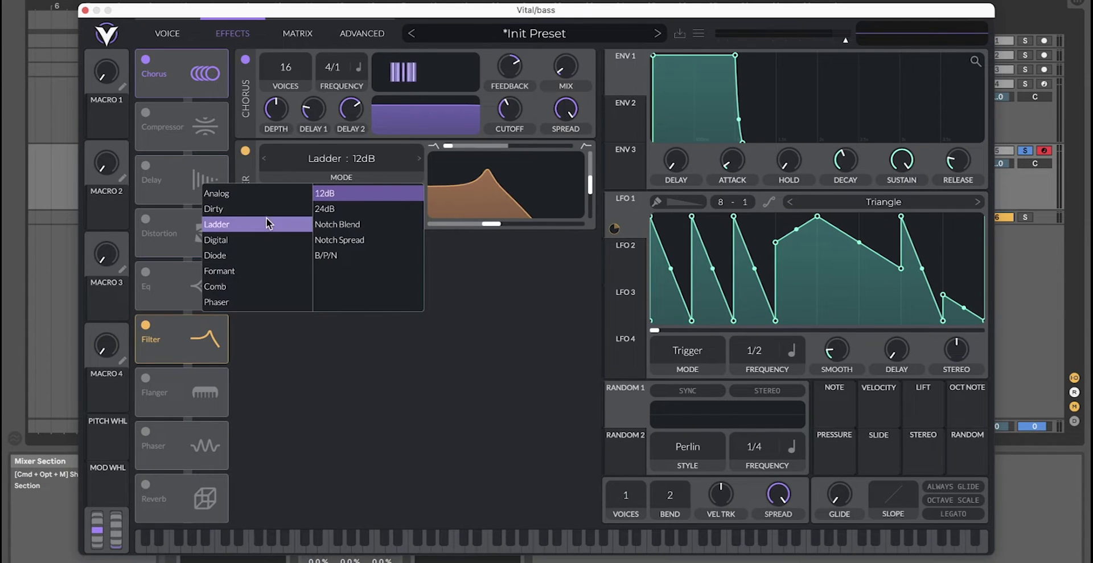
left_click(572, 299)
left_click_drag(592, 186, 591, 153)
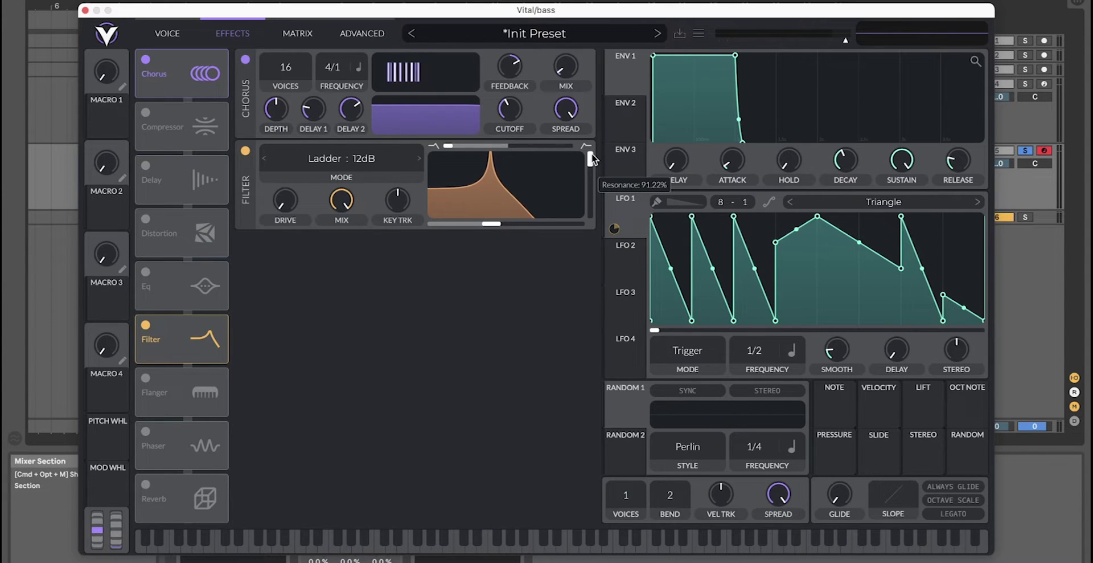
Set the effects filter to maximum drive and minimum resonance, modulating its cutoff with LFO 1 at about 30.5 and its resonance with Envelope 1
left_click_drag(615, 228, 507, 220)
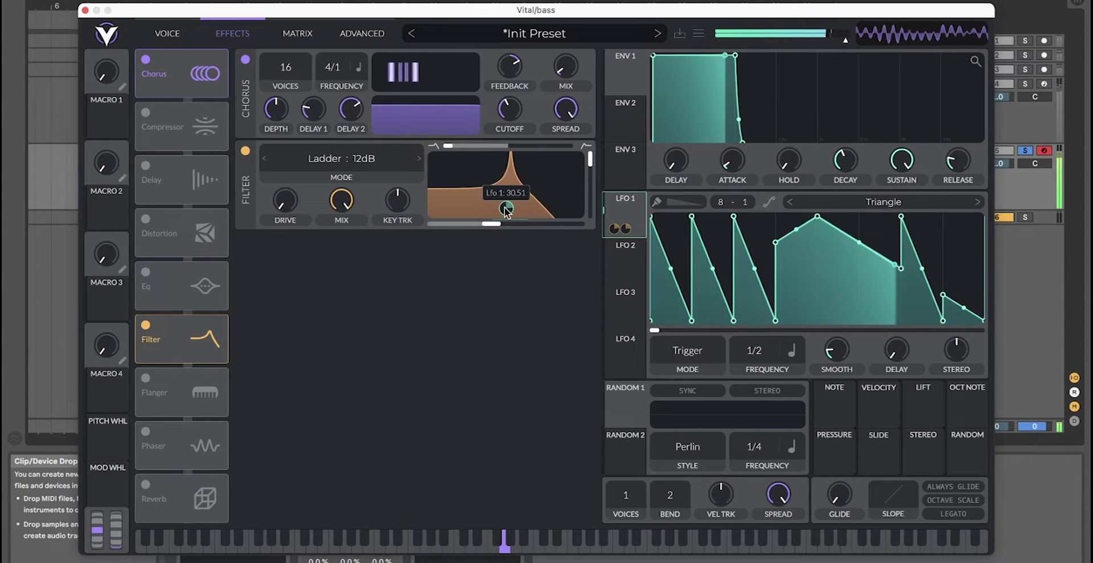
left_click_drag(275, 210, 275, 114)
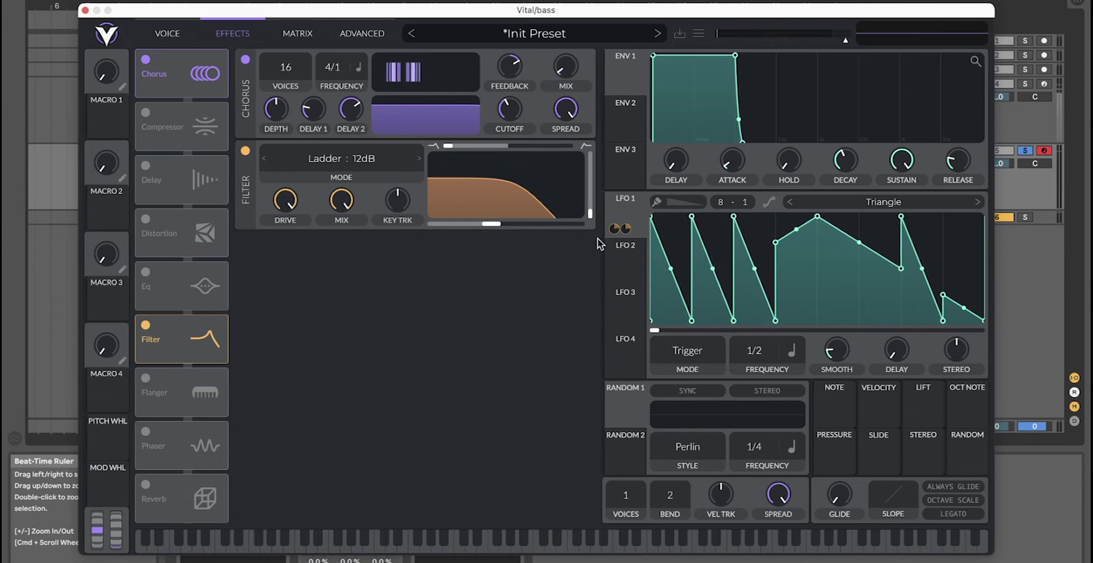
left_click_drag(625, 67, 589, 206)
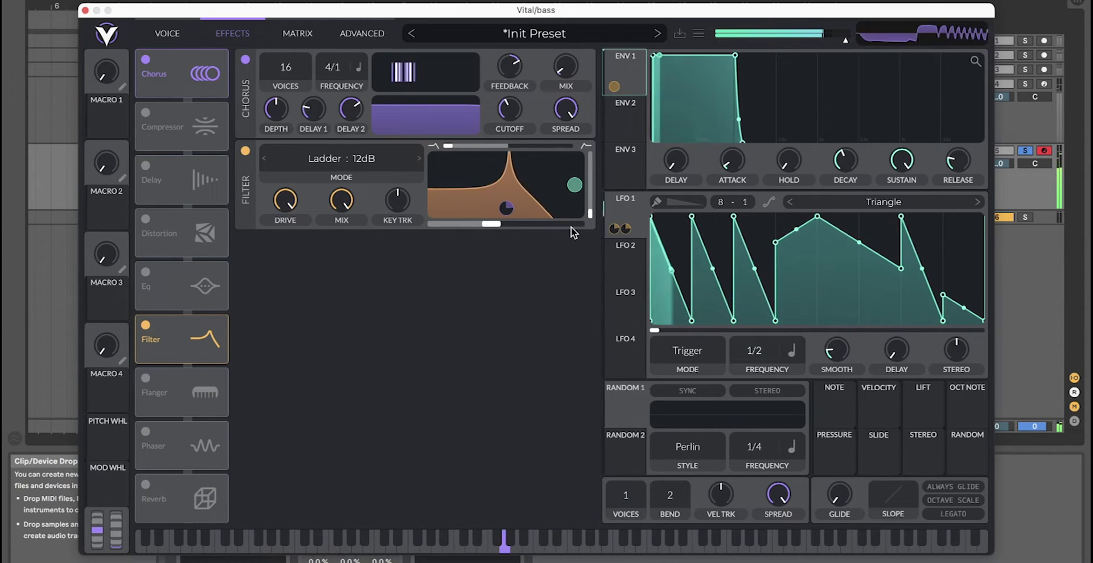
Enable the Distortion effect, place it after the Flanger in the effects chain, and set its type to Sine Fold
left_click(147, 221)
left_click_drag(180, 238, 180, 381)
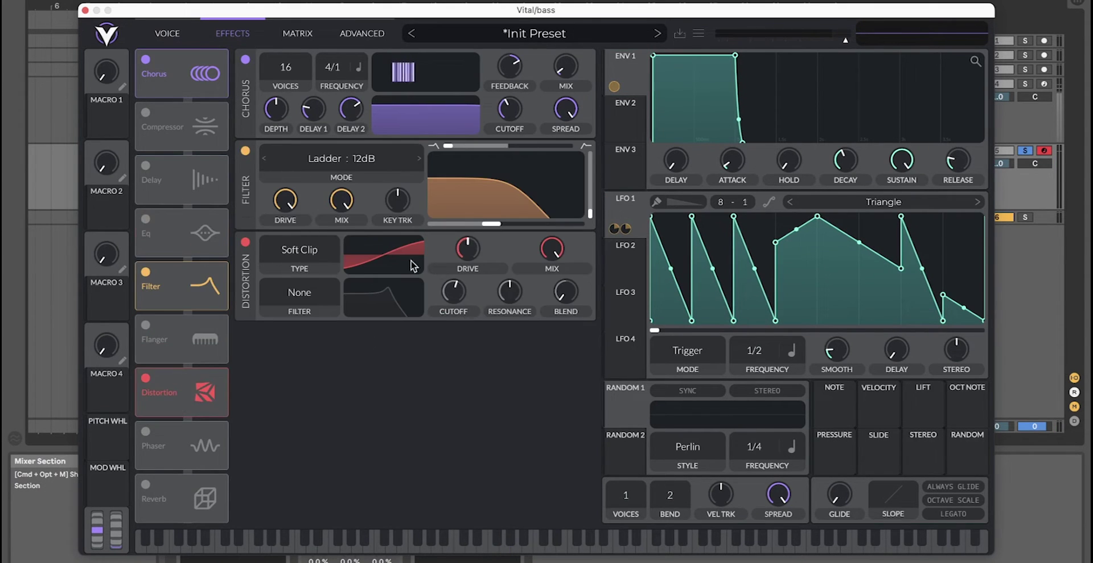
left_click(299, 254)
left_click(287, 332)
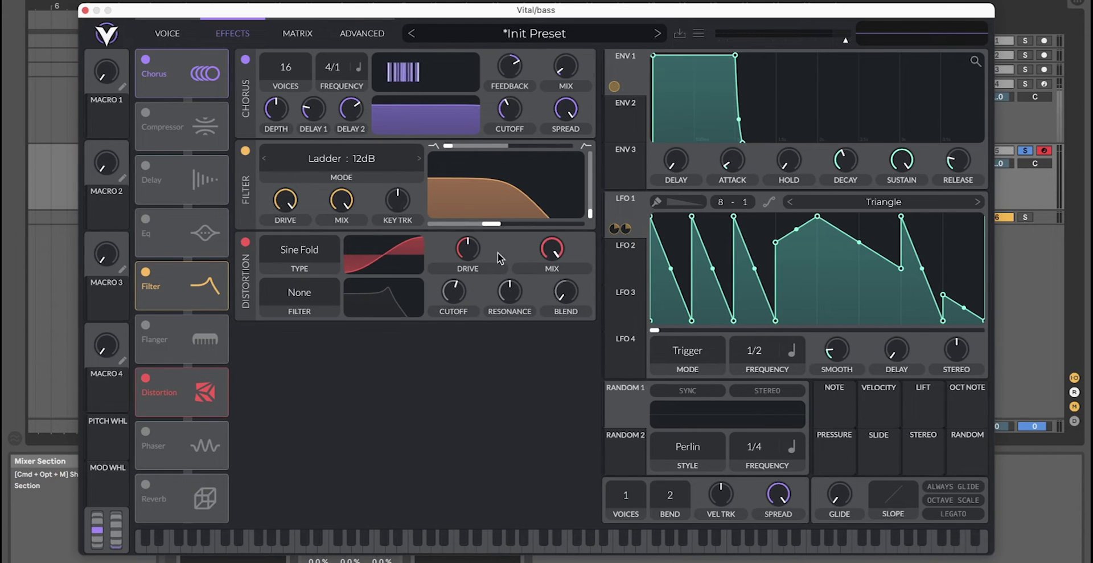
Raise the Distortion effect's drive beyond about 9.4 dB and lower Vital's output volume to about -0.2 dB
left_click_drag(470, 262, 471, 252)
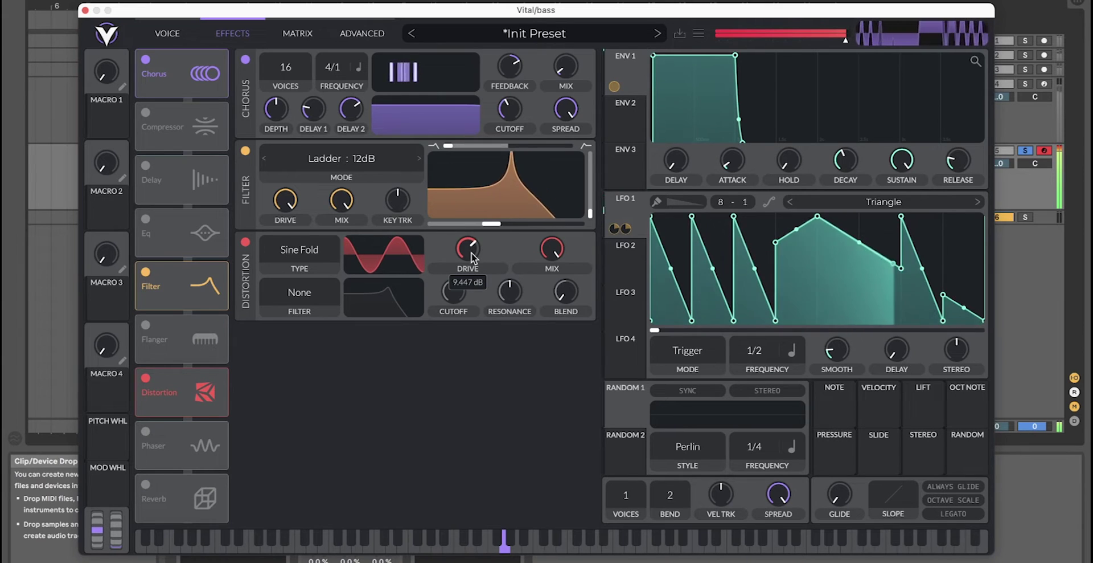
mouse_move(846, 49)
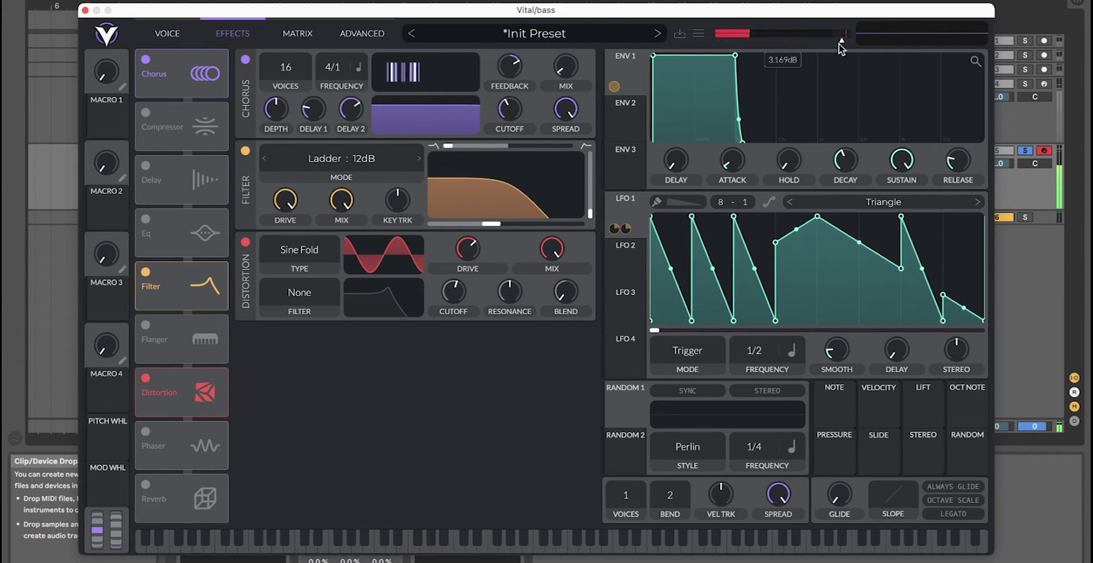
left_click_drag(839, 43, 832, 44)
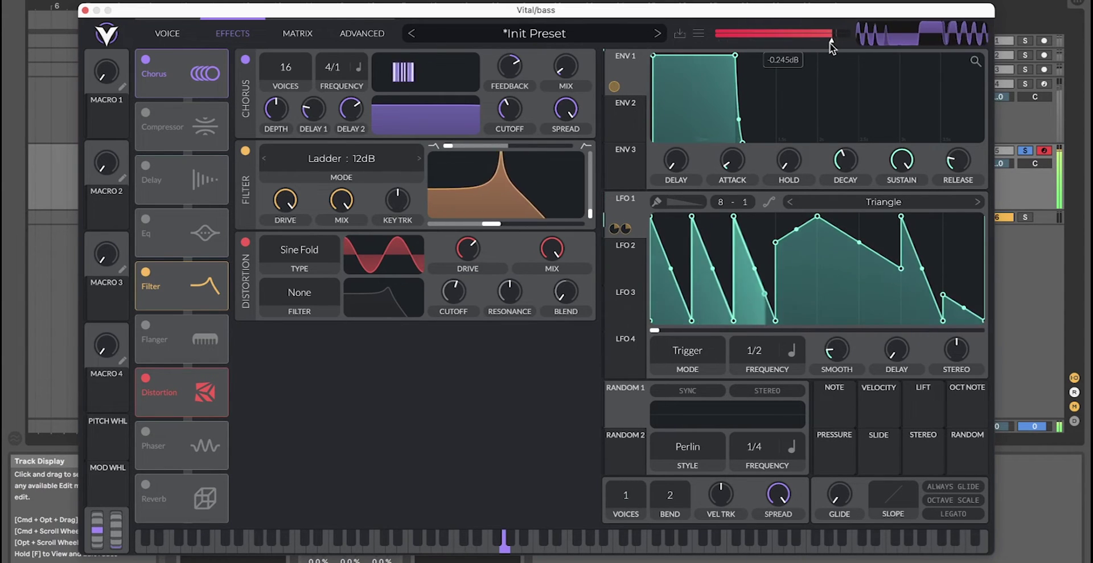
left_click_drag(466, 254, 466, 255)
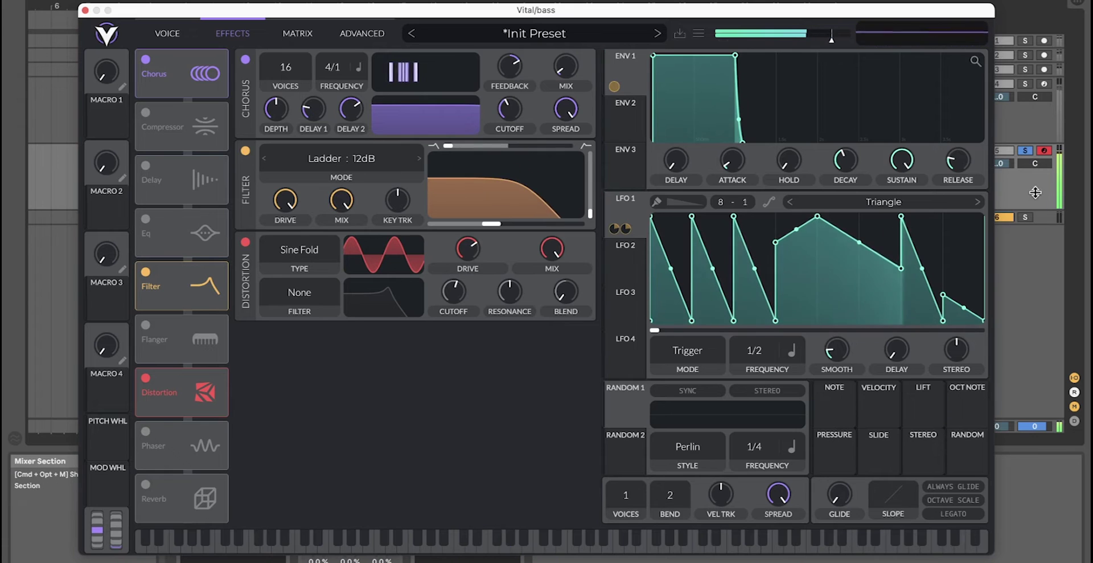
Set the Distortion effect's filter to Pre and modulate its cutoff with LFO 1 at about 8.9
left_click(314, 297)
left_click(278, 344)
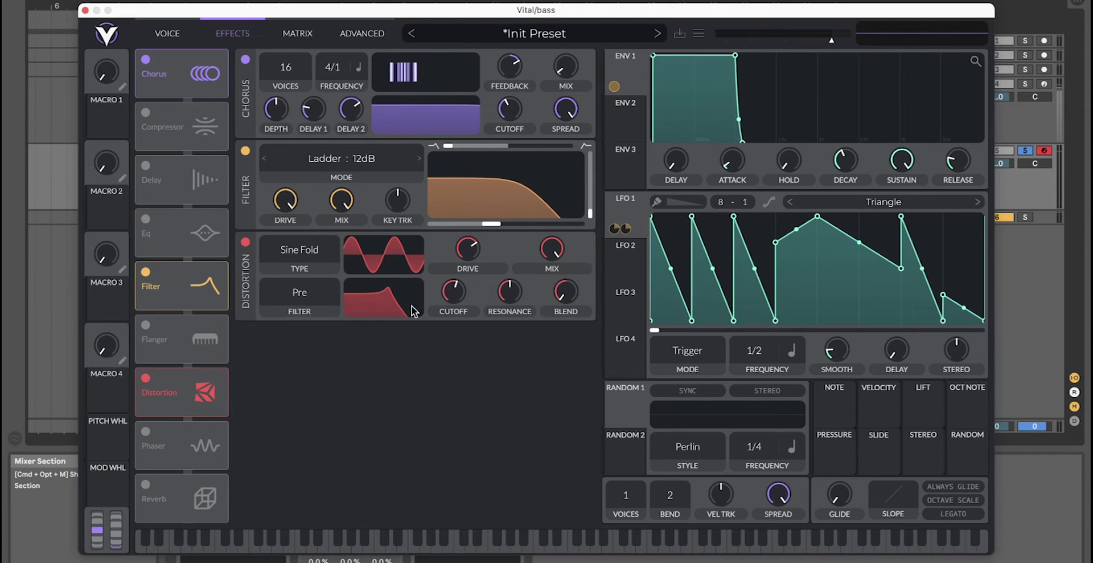
mouse_move(442, 300)
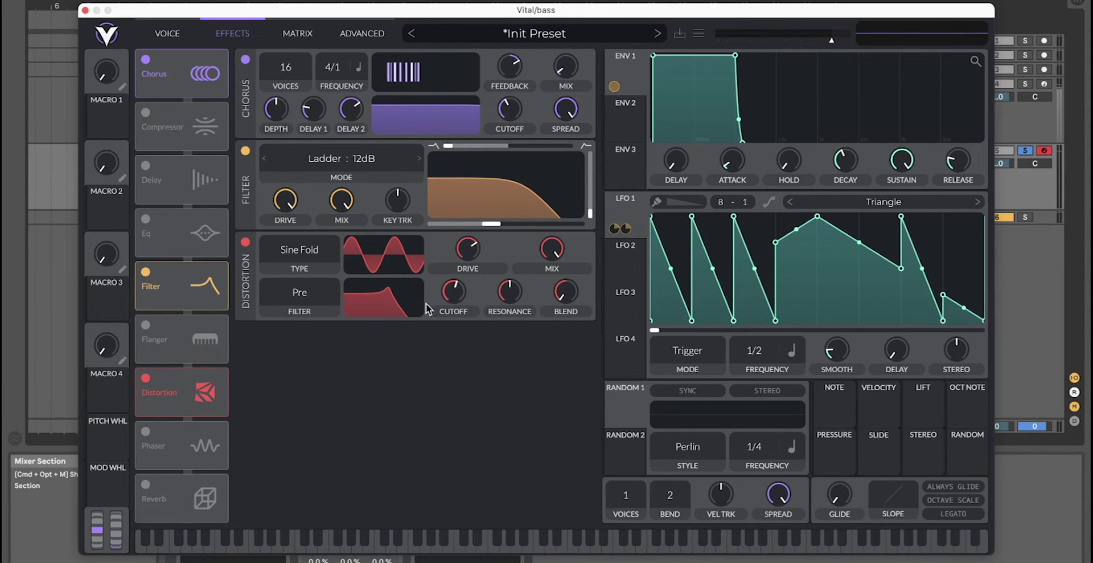
left_click_drag(629, 206, 441, 303)
mouse_move(452, 325)
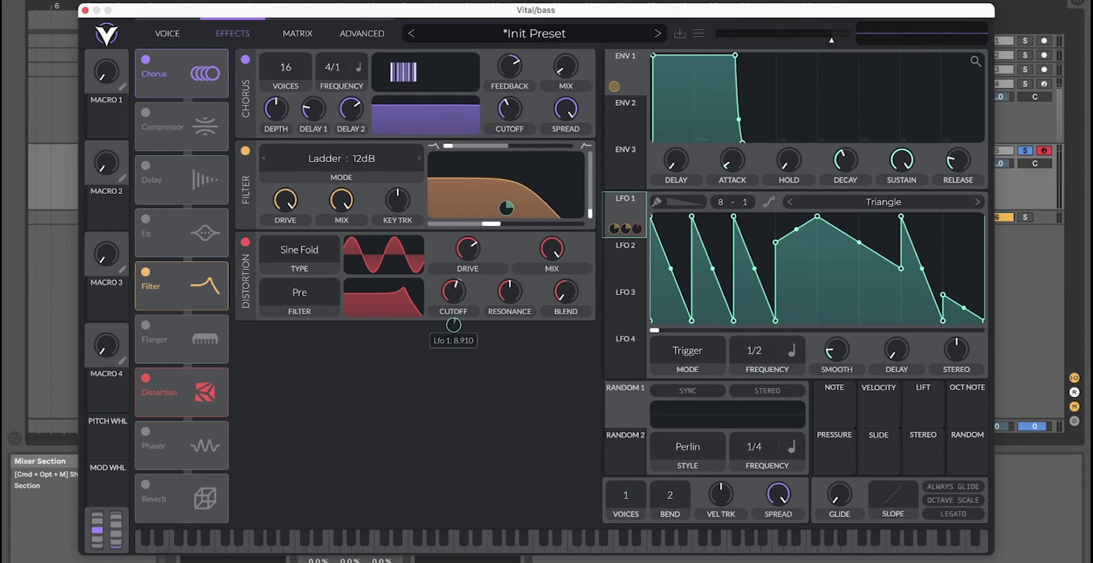
left_click_drag(454, 324, 454, 325)
Enable the Compressor effect in Multiband mode and move it after Distortion in the effects chain
left_click_drag(152, 180, 152, 121)
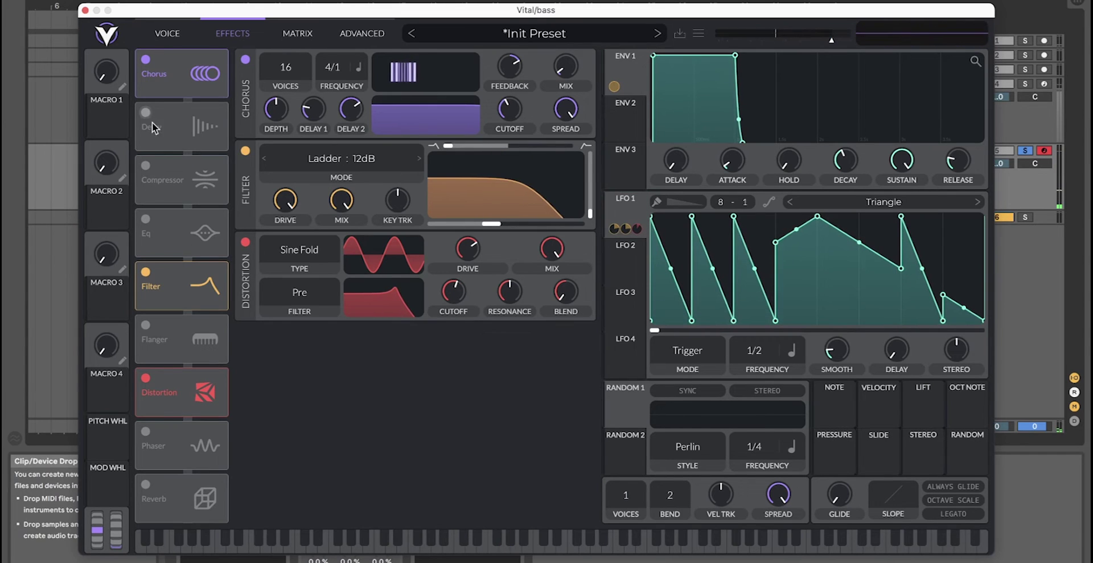
left_click(156, 165)
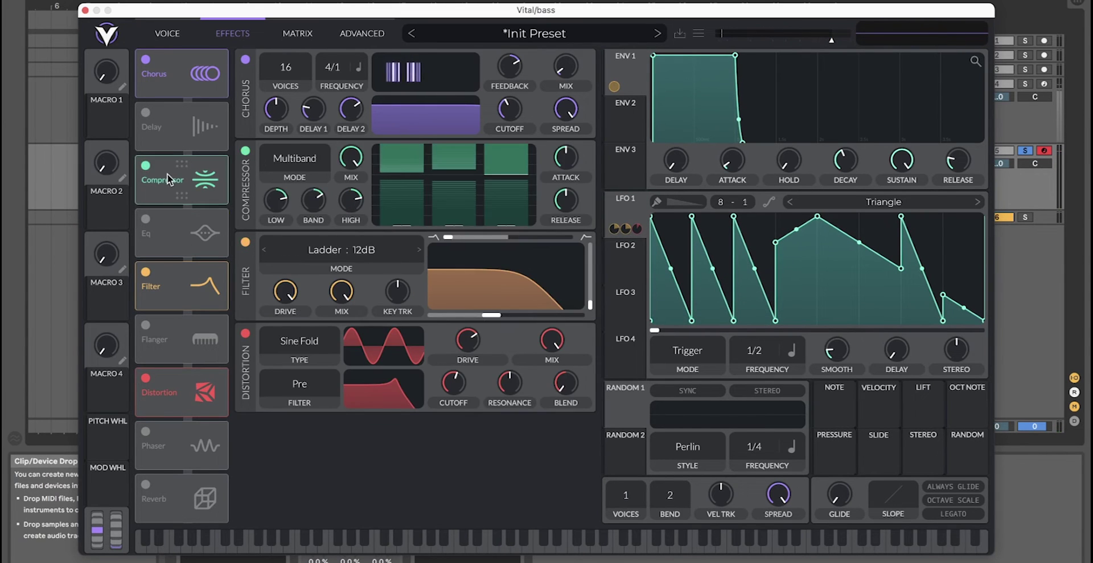
left_click_drag(166, 173, 158, 420)
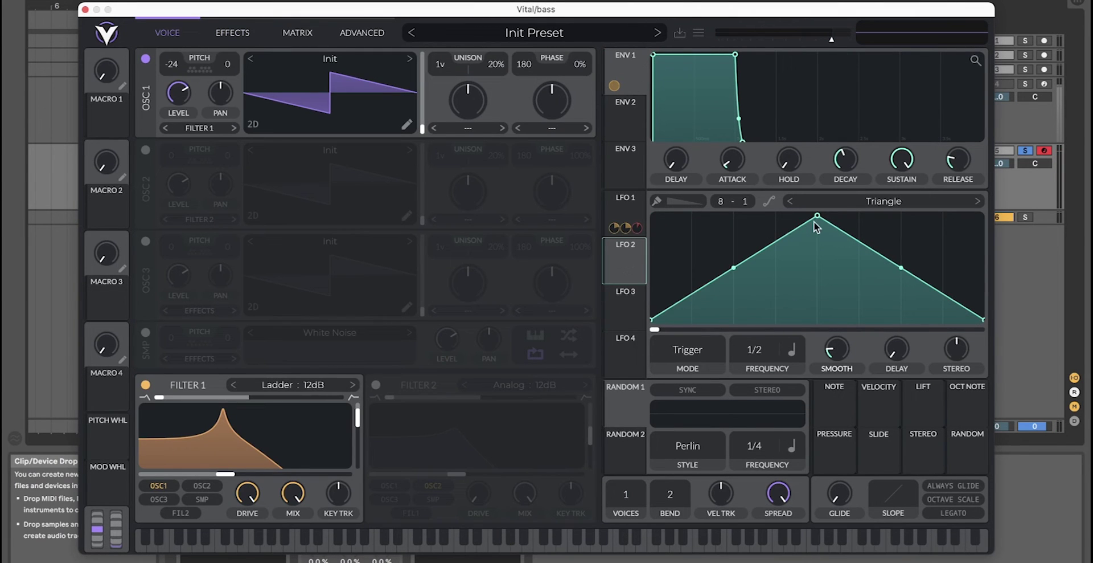
Reshape LFO 2 into a single low curve rising towards its end and assign it to Filter 1's drive
left_click_drag(815, 222, 984, 289)
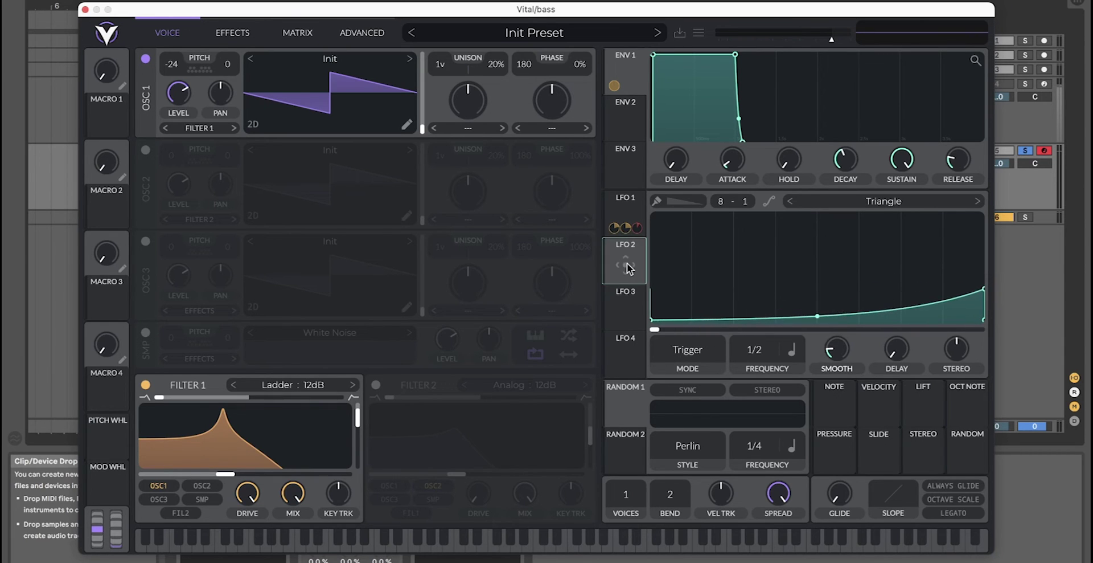
left_click_drag(627, 265, 242, 493)
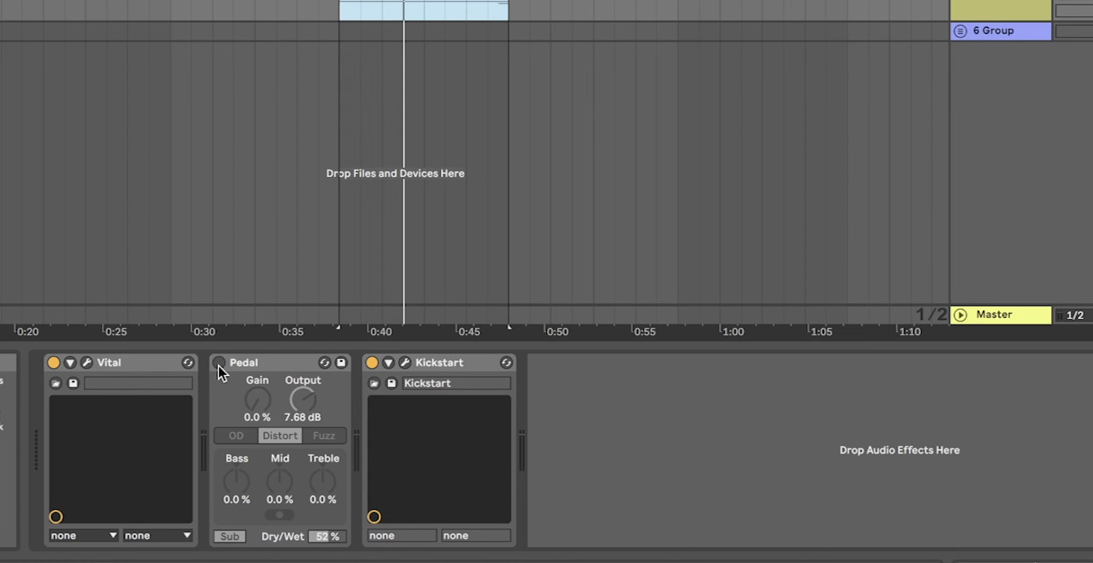
Turn on the Pedal effect after Vital on the bass track and play the loop with Vital's window open
left_click(270, 364)
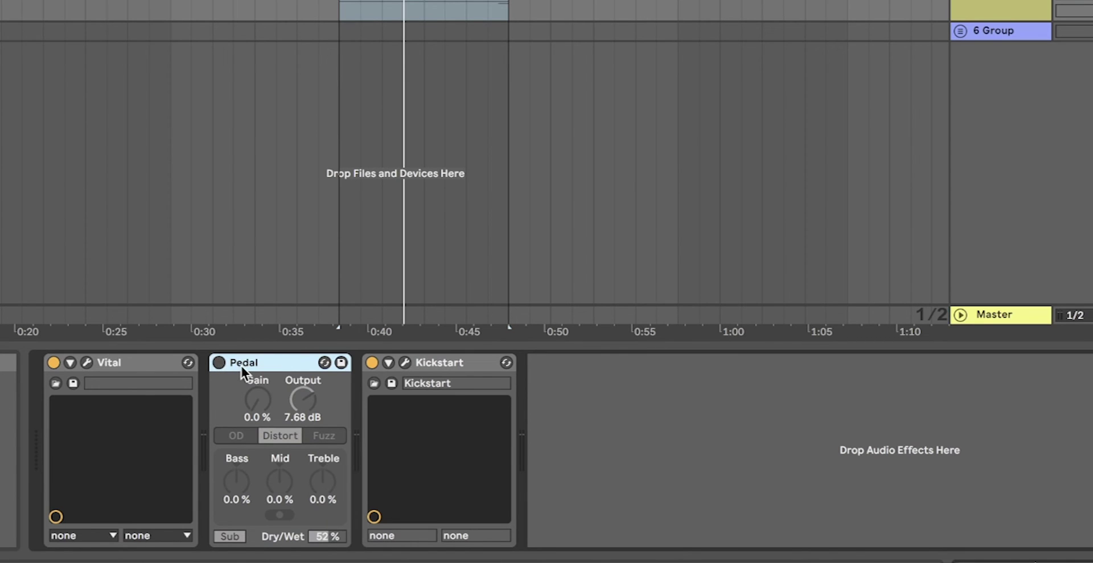
left_click(218, 363)
key("space")
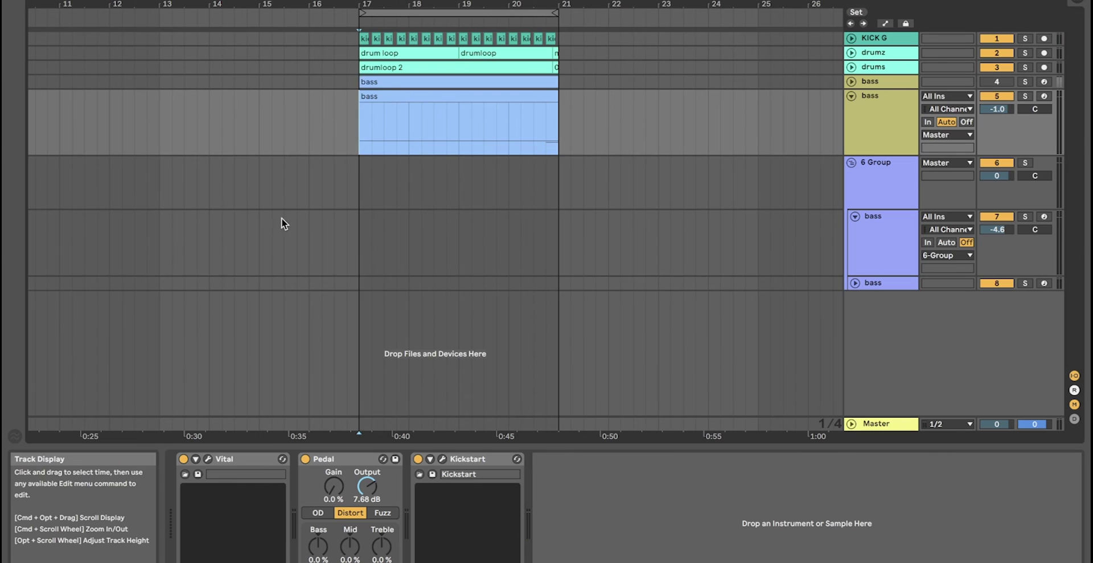
key("space")
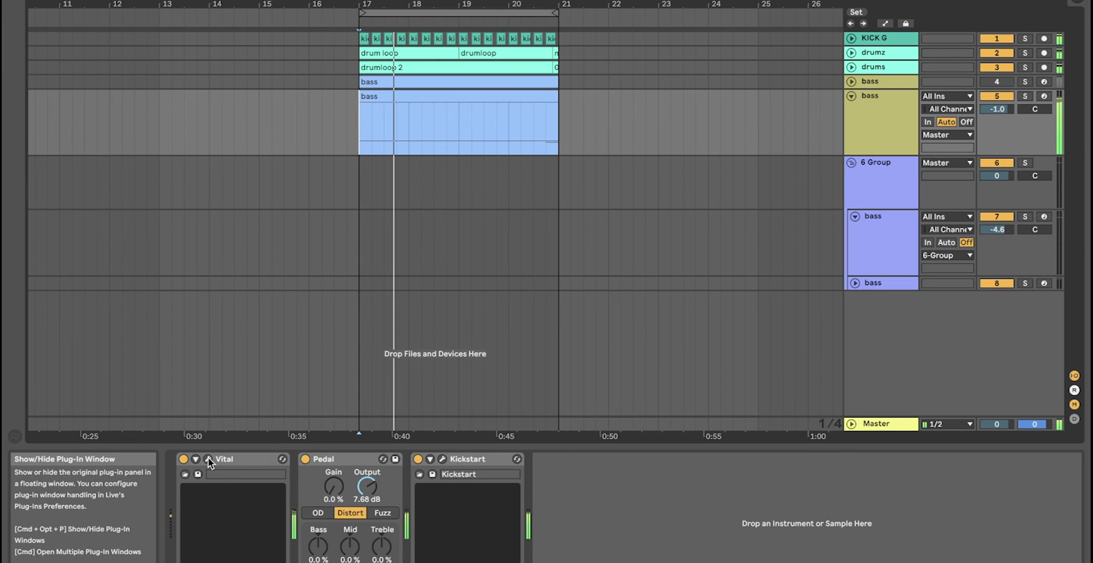
key("super+alt+p")
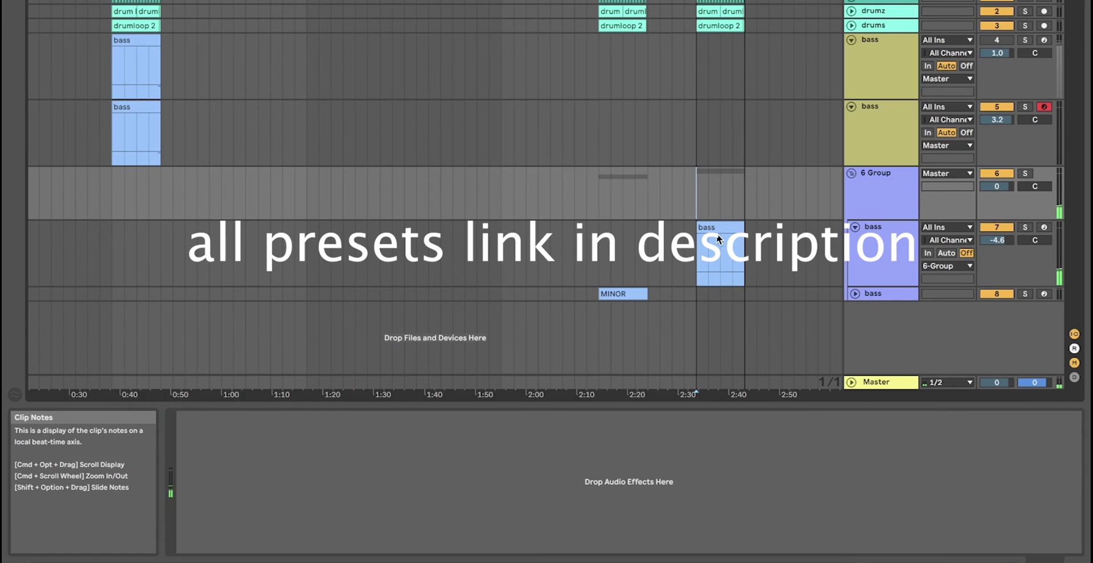
Select the bass clip on track 7 inside 6 Group and turn on that track's Pedal effect
left_click(717, 228)
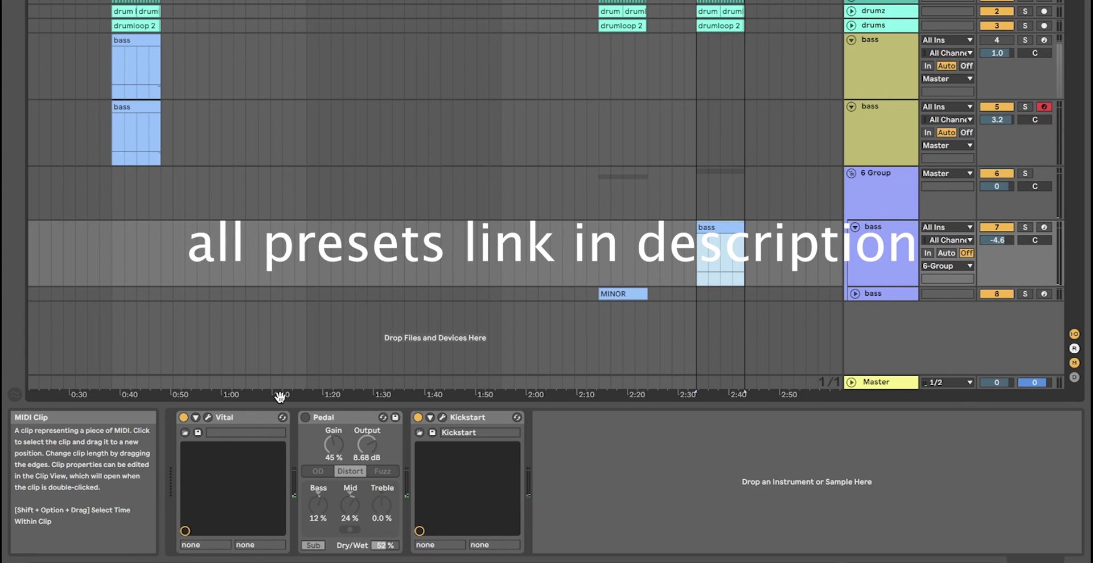
left_click(305, 417)
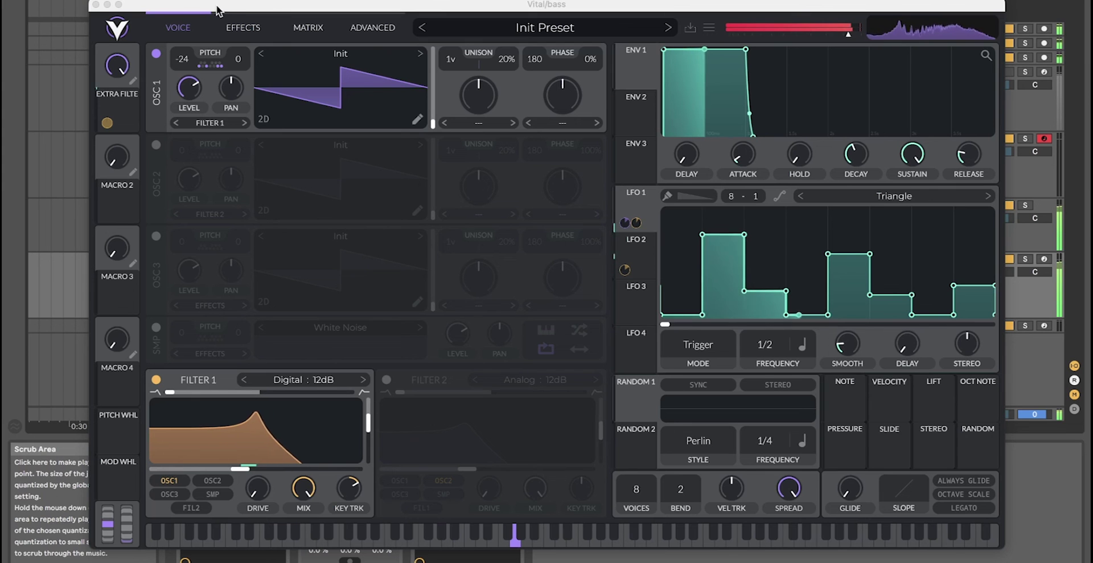